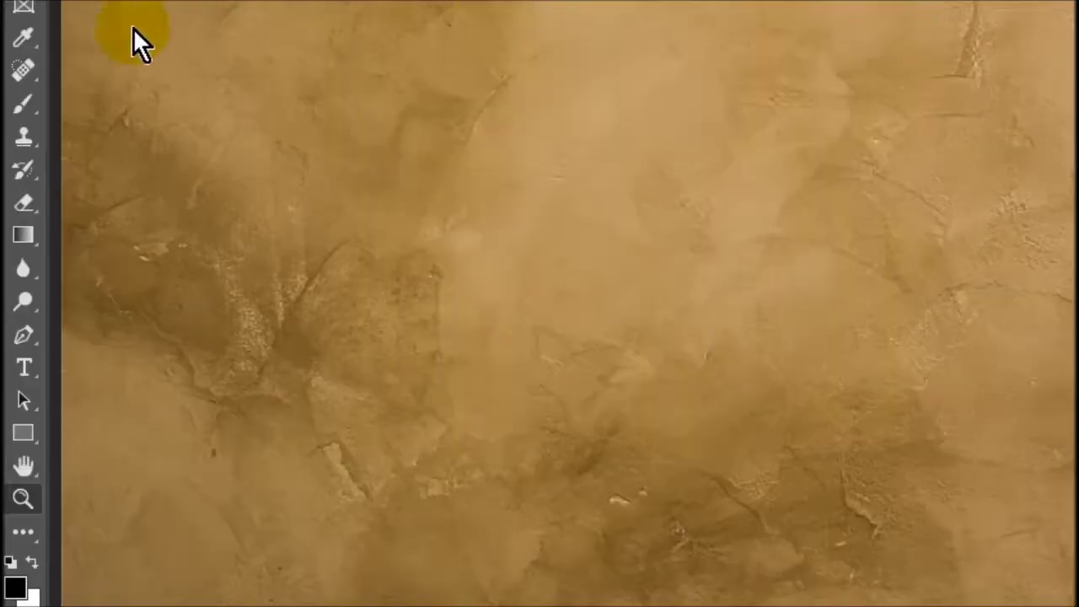
# Add a text layer on the left of the plaster texture reading GLOWING
pyautogui.click(29, 371)
pyautogui.click(167, 325)
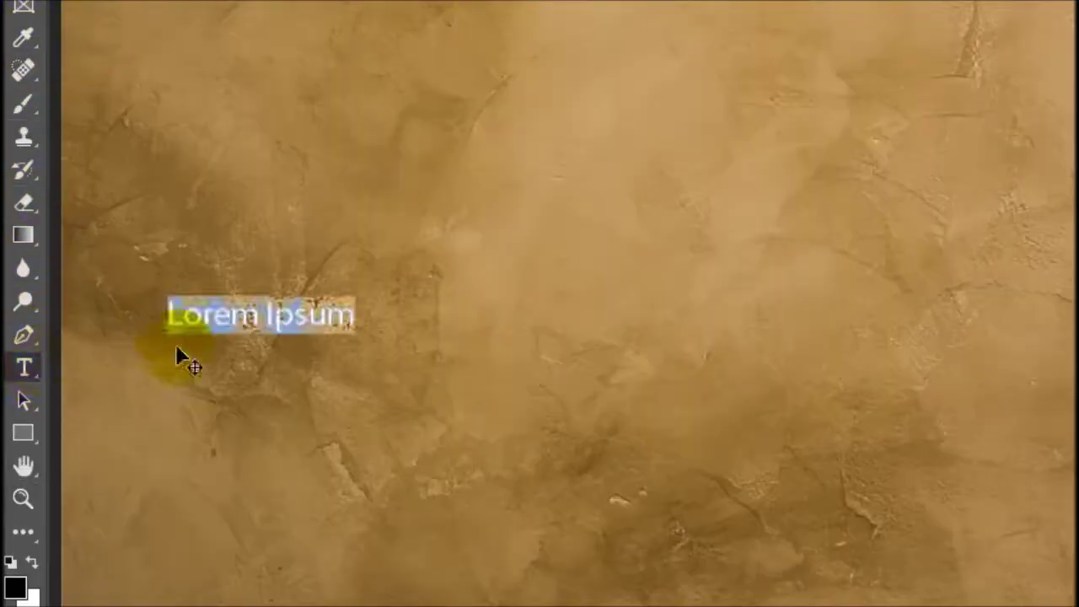
pyautogui.write('G')
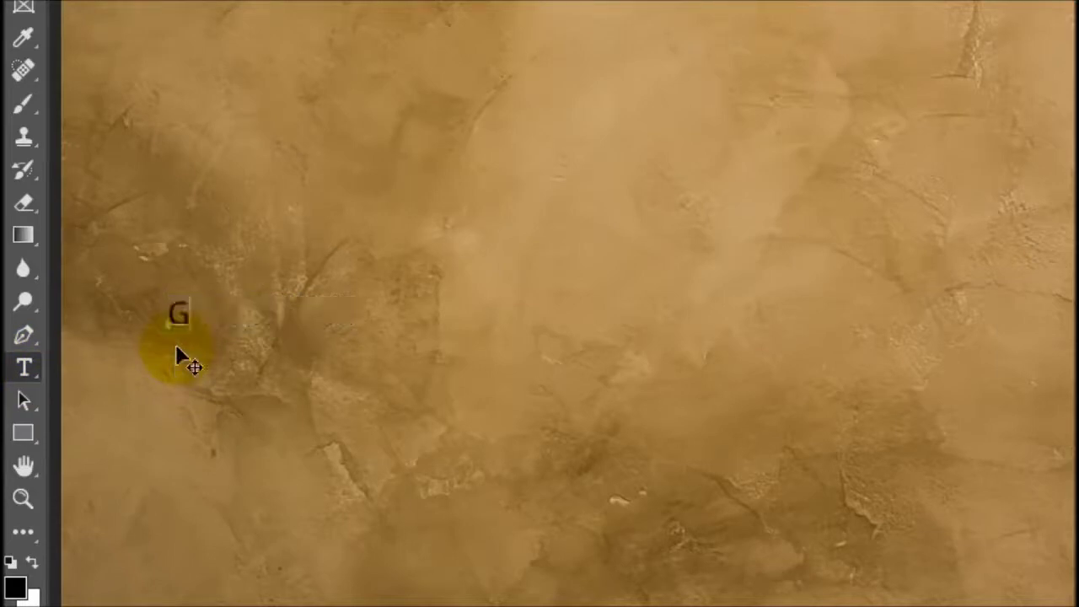
pyautogui.write('LOWING')
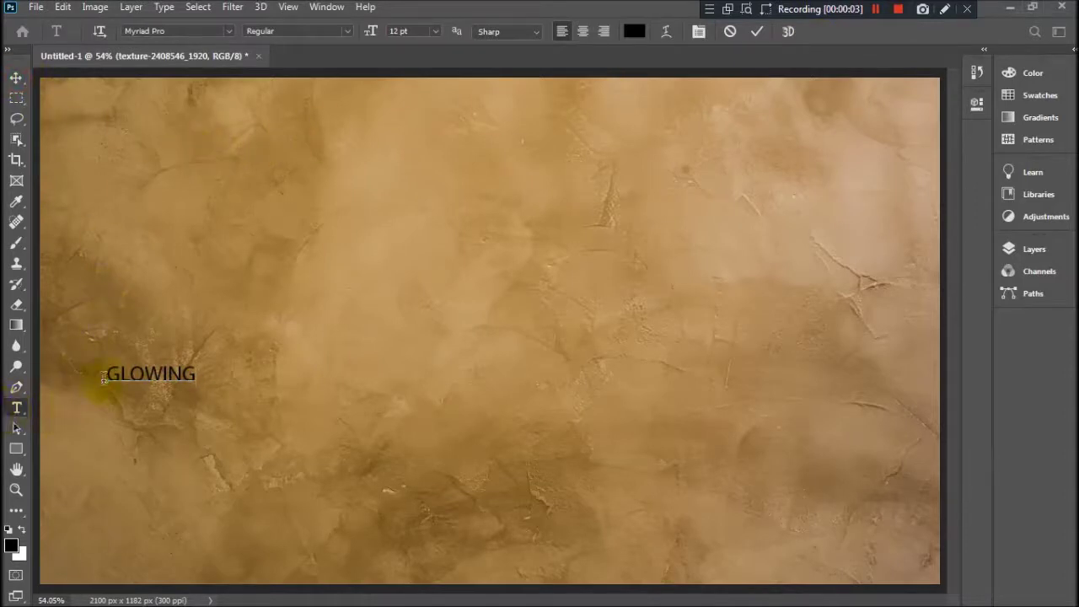
# Select the GLOWING text and step its size up through 30 and 60 to 72 pt
pyautogui.doubleClick(149, 373)
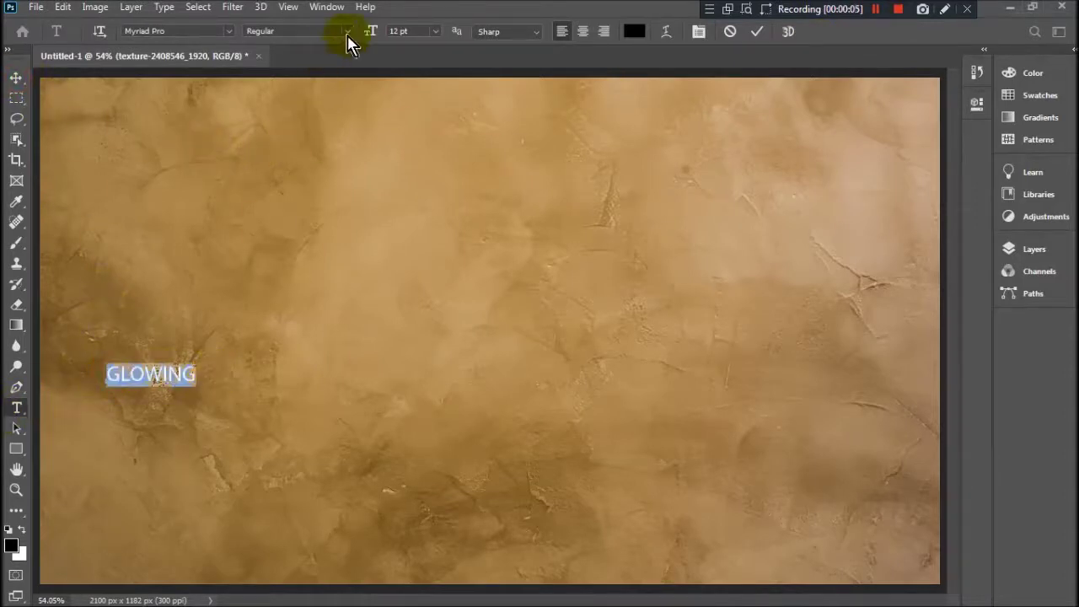
pyautogui.click(434, 32)
pyautogui.click(418, 184)
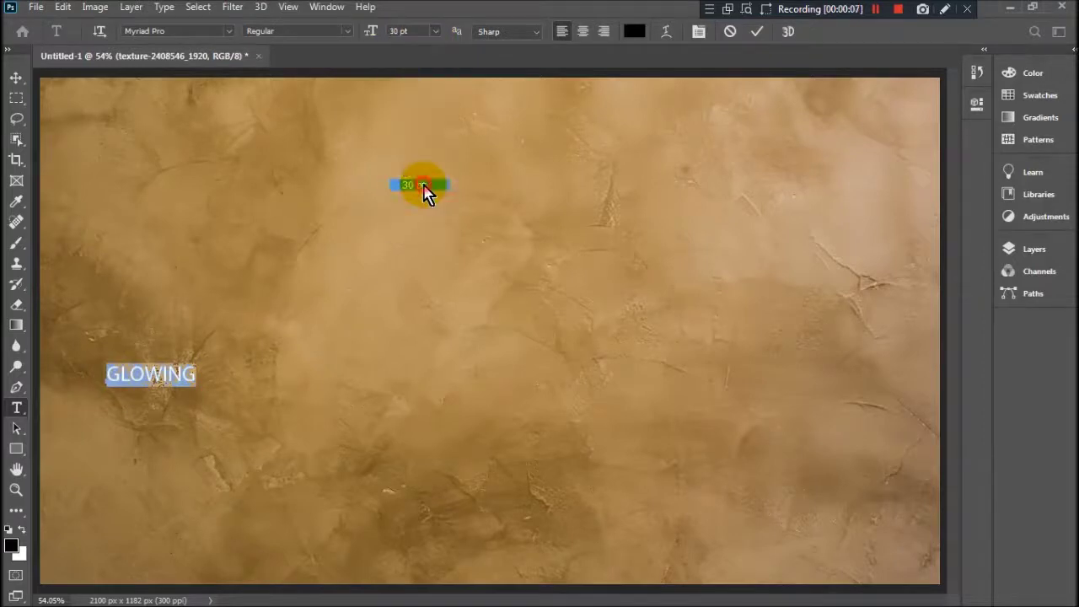
pyautogui.click(435, 34)
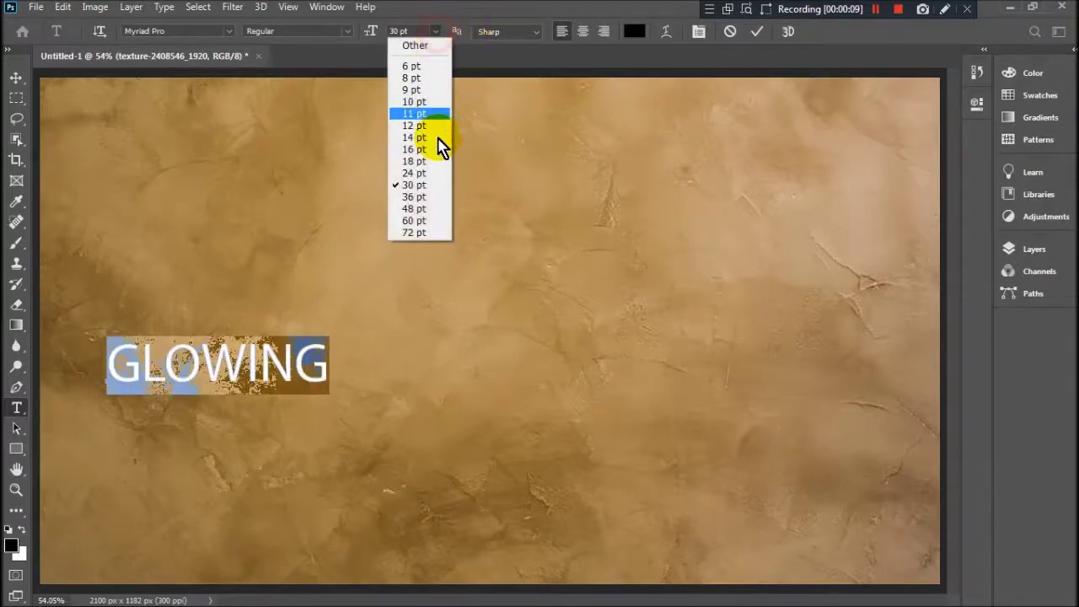
pyautogui.click(418, 221)
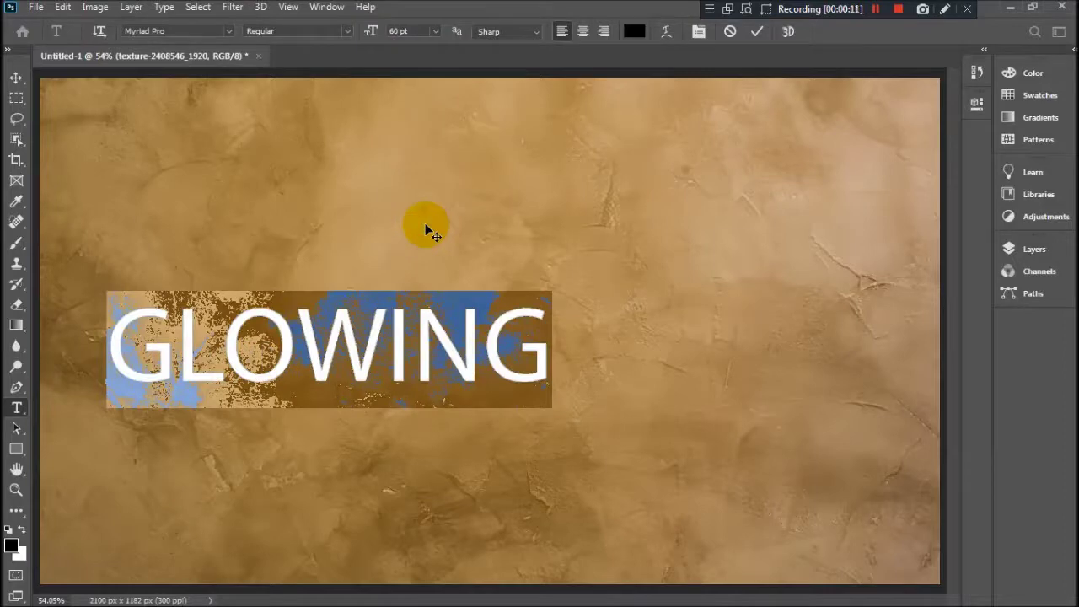
pyautogui.click(435, 31)
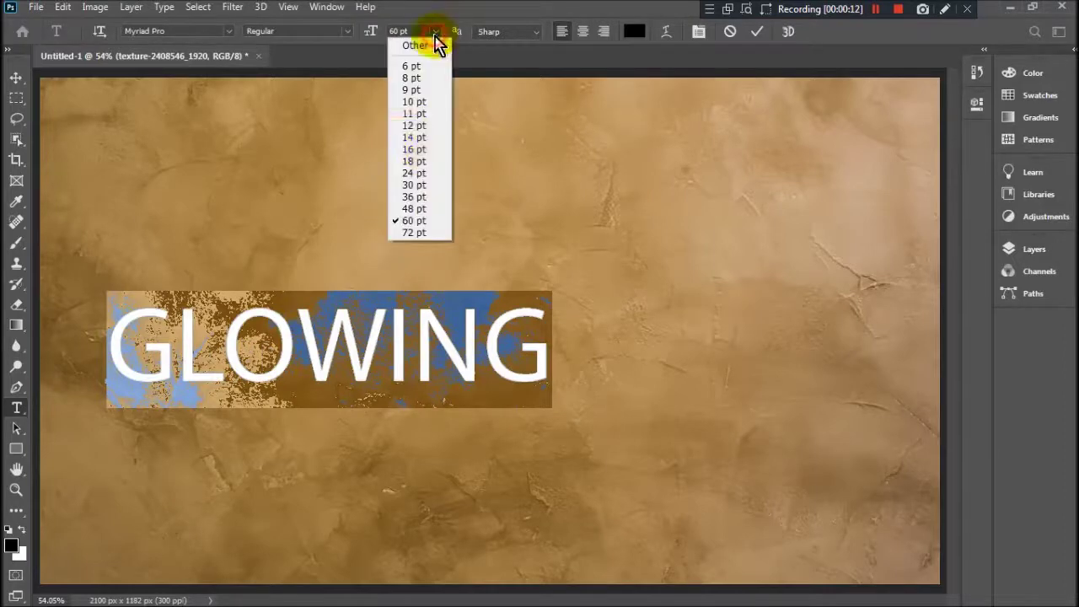
pyautogui.click(417, 233)
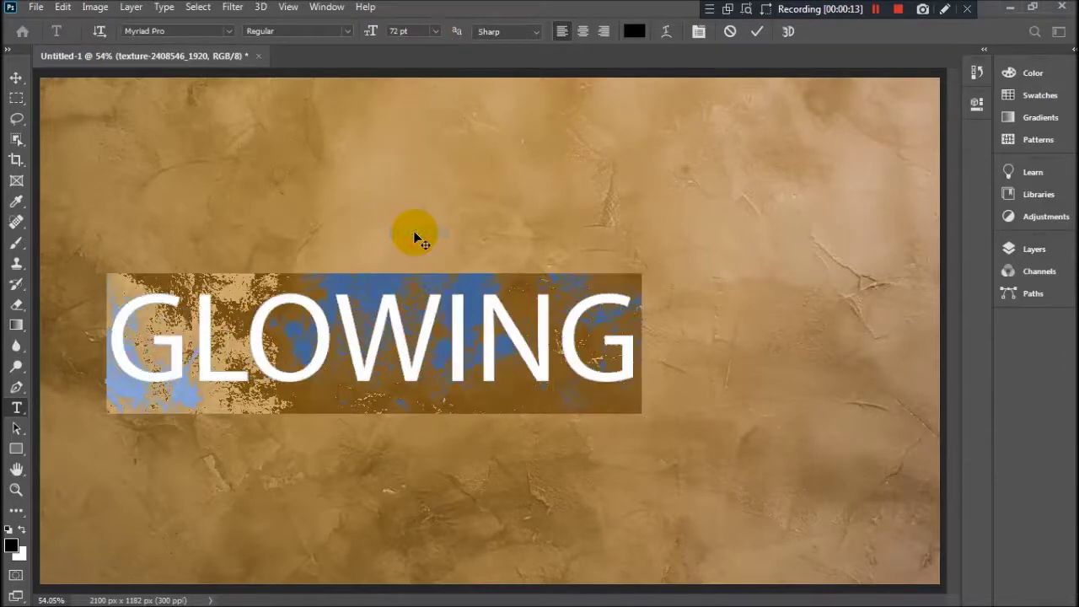
pyautogui.click(699, 34)
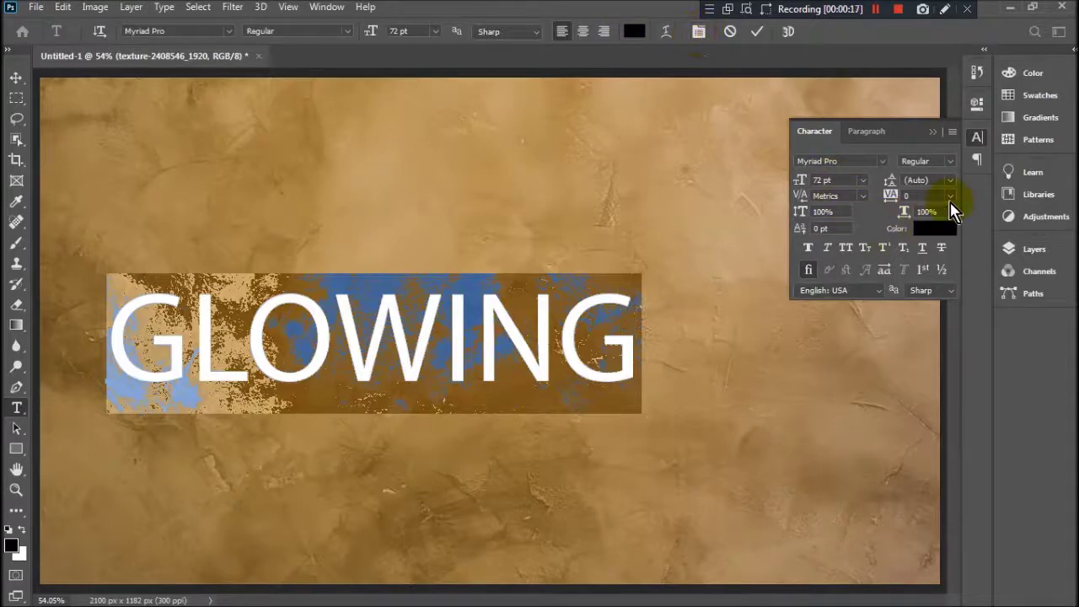
# Make GLOWING Myriad Pro Bold Condensed with tracking 400, then commit the text
pyautogui.click(950, 161)
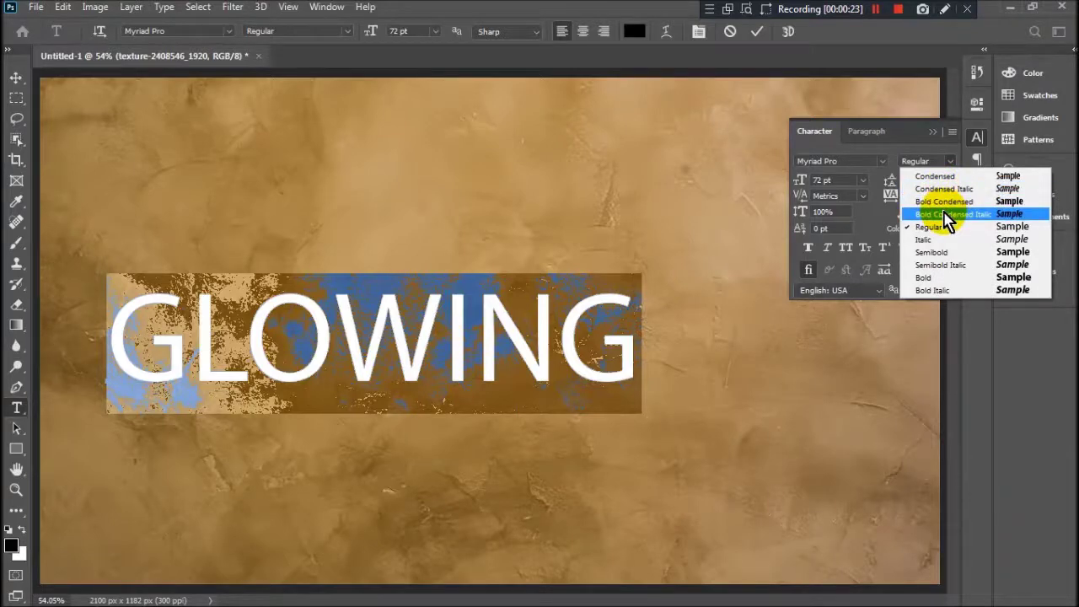
pyautogui.click(946, 206)
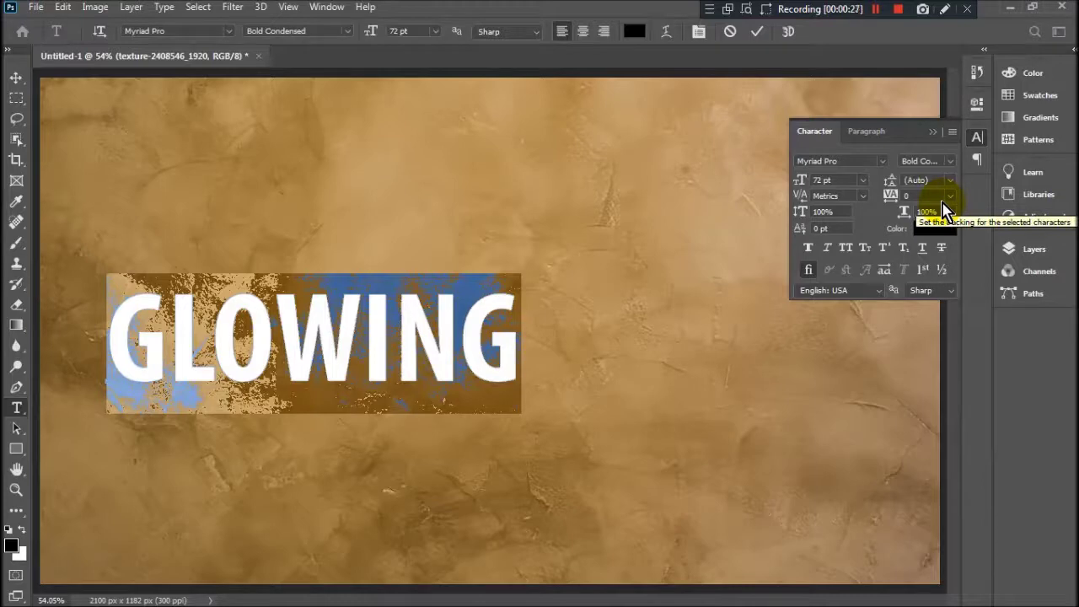
pyautogui.press('Up')
pyautogui.press('Up')
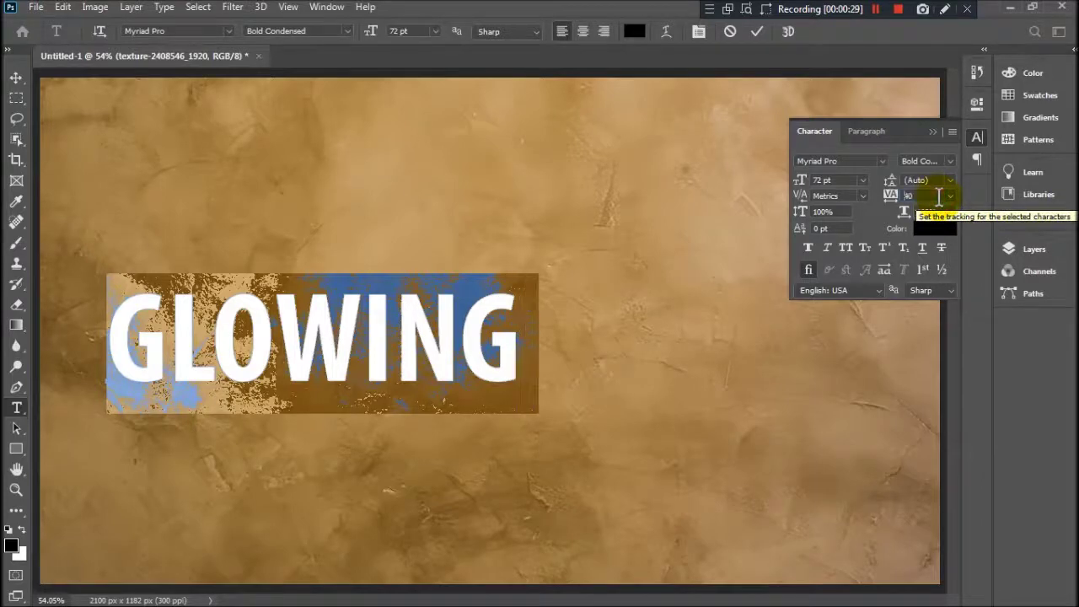
pyautogui.press('Up')
pyautogui.press('Up')
pyautogui.press('Up')
pyautogui.press('Up')
pyautogui.press('Up')
pyautogui.press('Up')
pyautogui.press('Up')
pyautogui.press('Up')
pyautogui.press('Up')
pyautogui.press('Up')
pyautogui.press('Up')
pyautogui.press('Up')
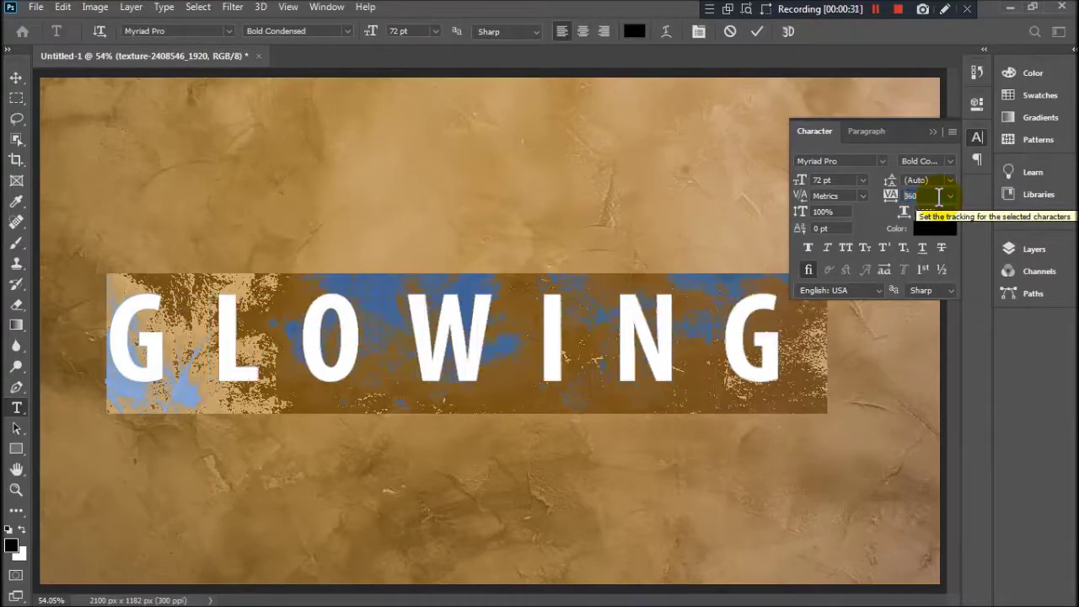
pyautogui.press('Up')
pyautogui.press('Up')
pyautogui.press('Up')
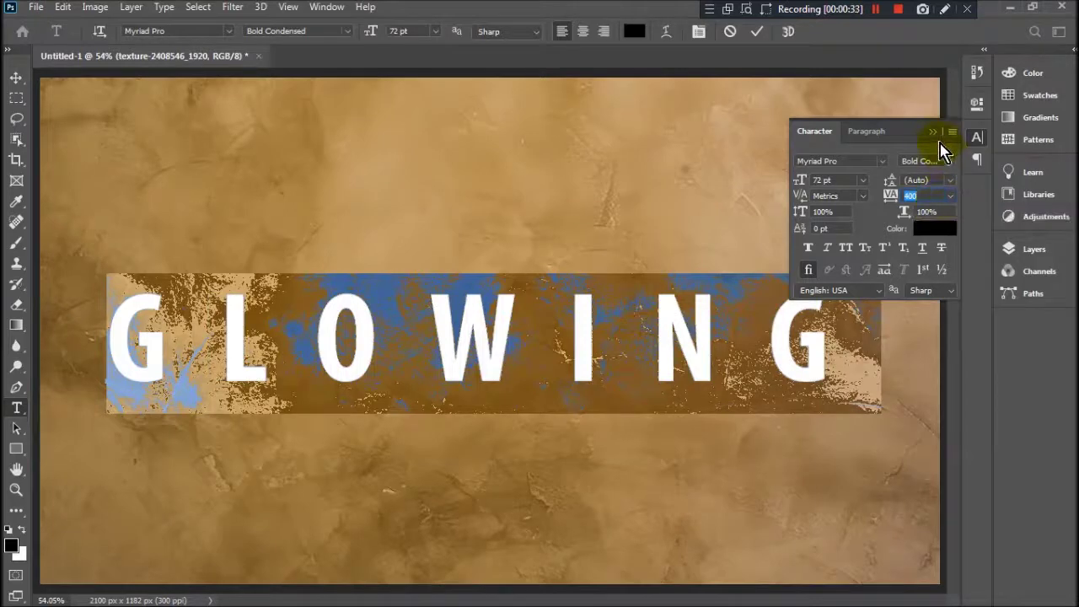
pyautogui.click(932, 132)
pyautogui.click(16, 77)
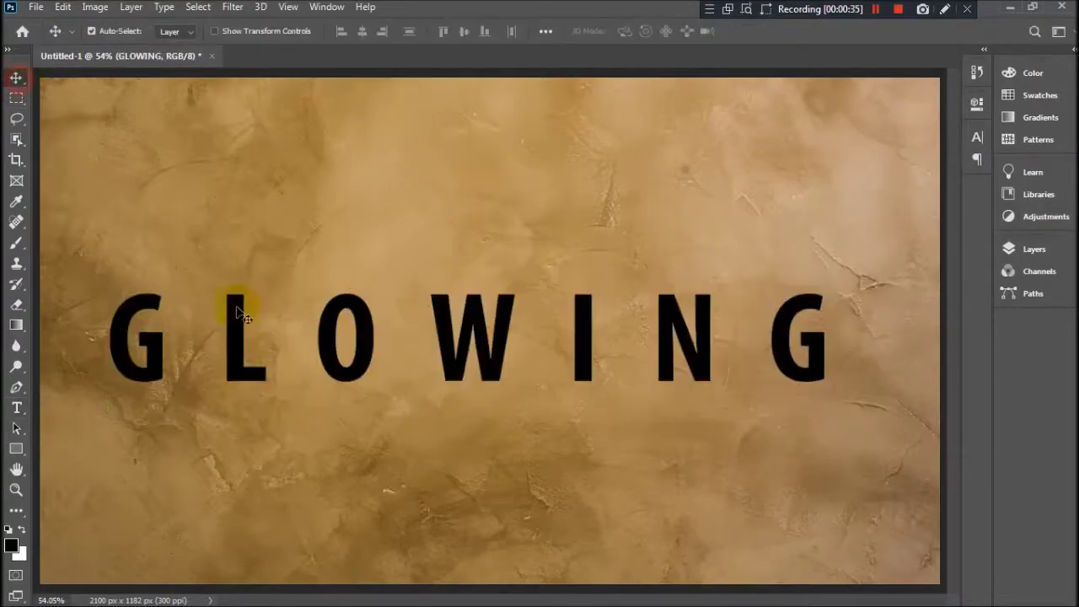
# Center GLOWING on the canvas and load its letter outlines as a selection
pyautogui.moveTo(371, 336); pyautogui.dragTo(392, 332)
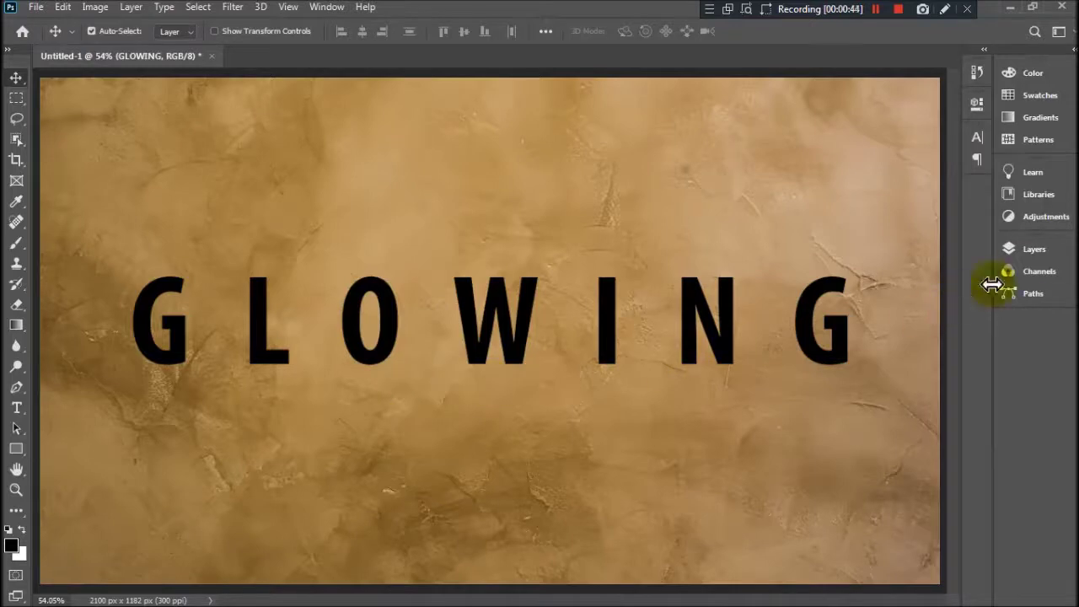
pyautogui.click(1037, 251)
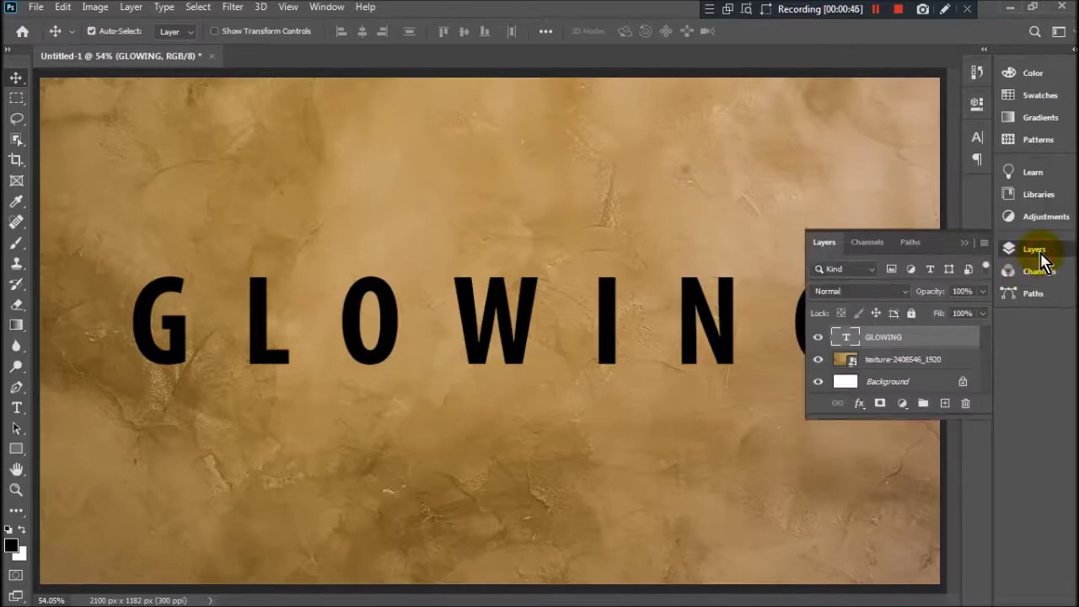
pyautogui.keyDown('ctrl'); pyautogui.click(843, 338); pyautogui.keyUp('ctrl')
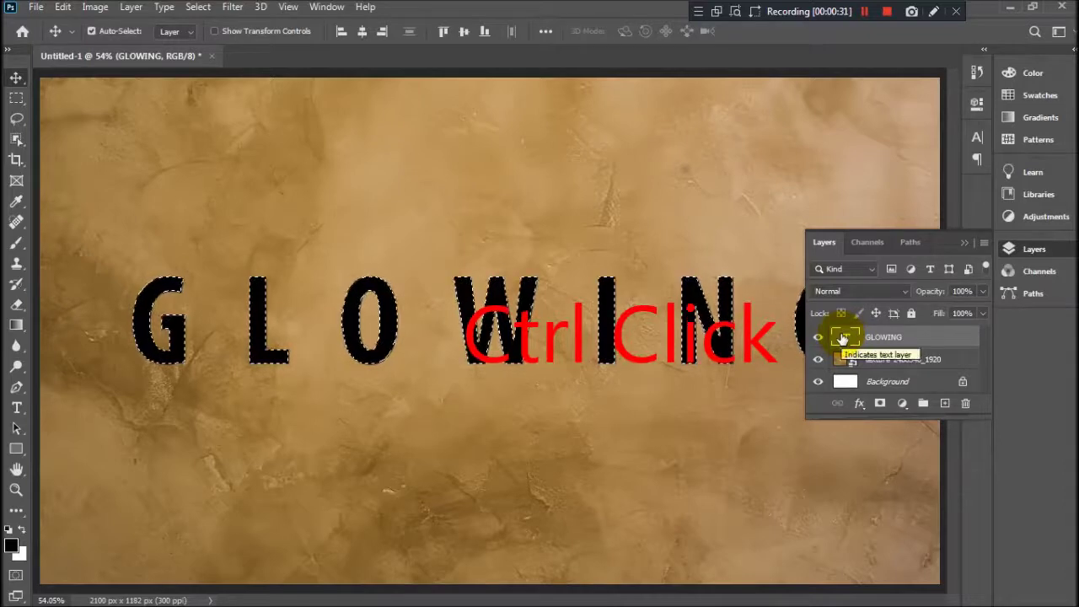
# Hide the text layer and copy the letter-shaped plaster onto a new Layer 1 with Ctrl+J
pyautogui.click(819, 339)
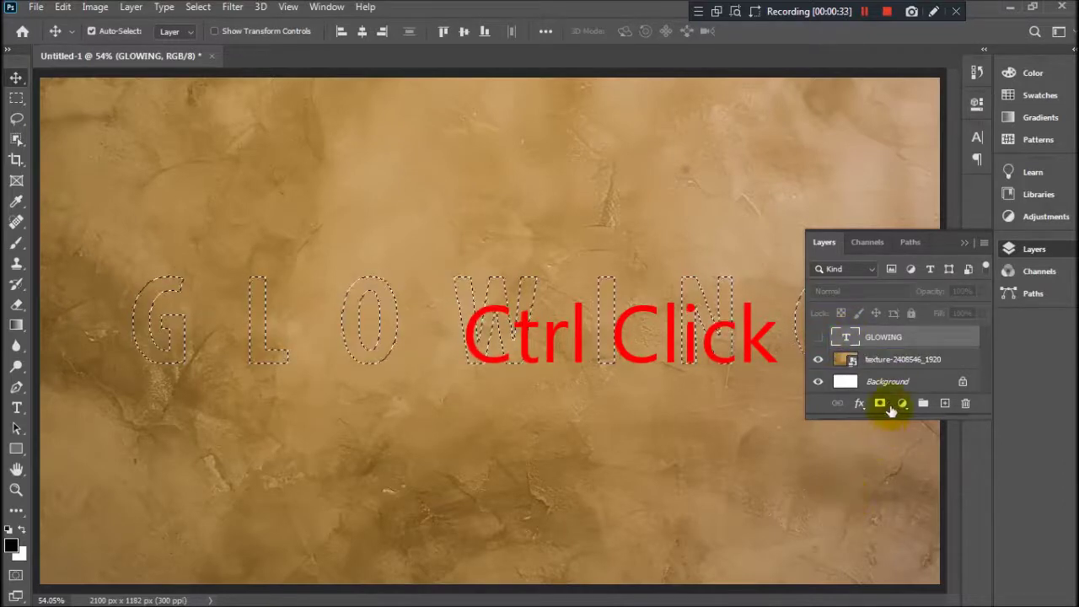
pyautogui.click(896, 365)
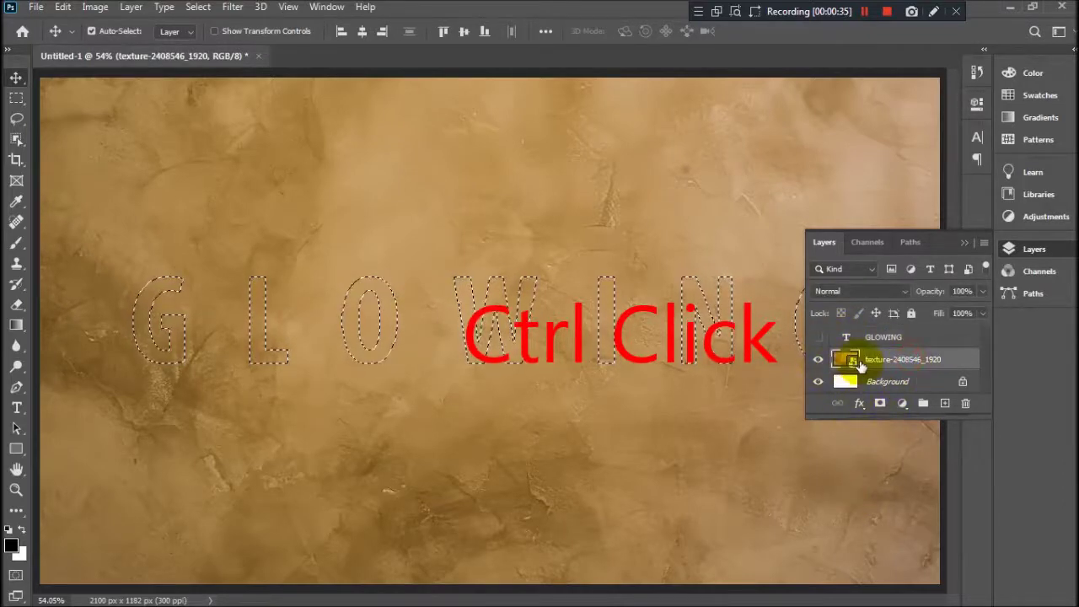
pyautogui.hotkey('ctrl', 'j')
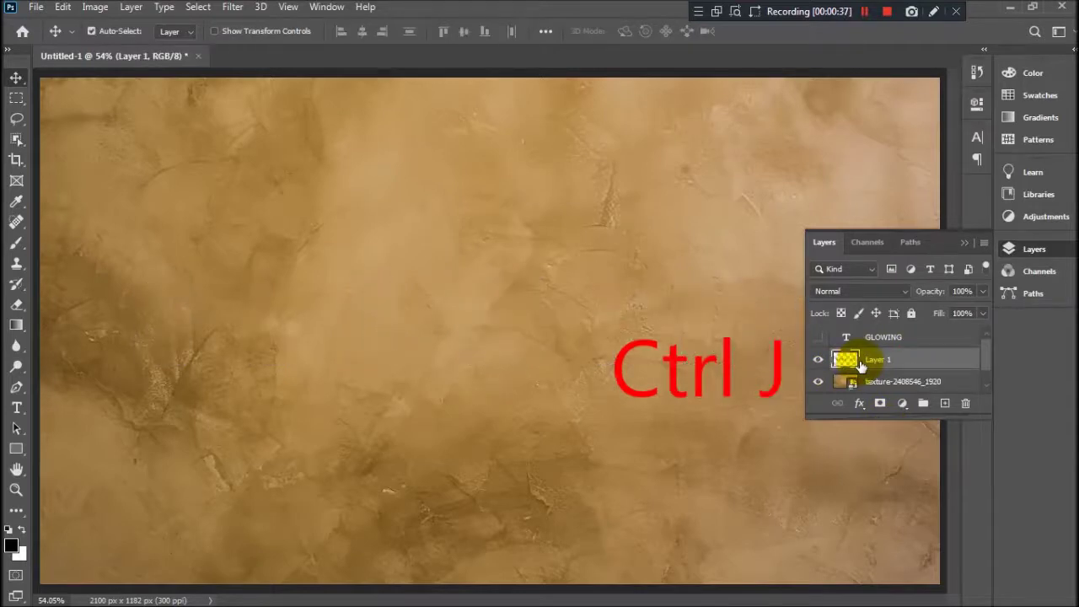
pyautogui.click(818, 384)
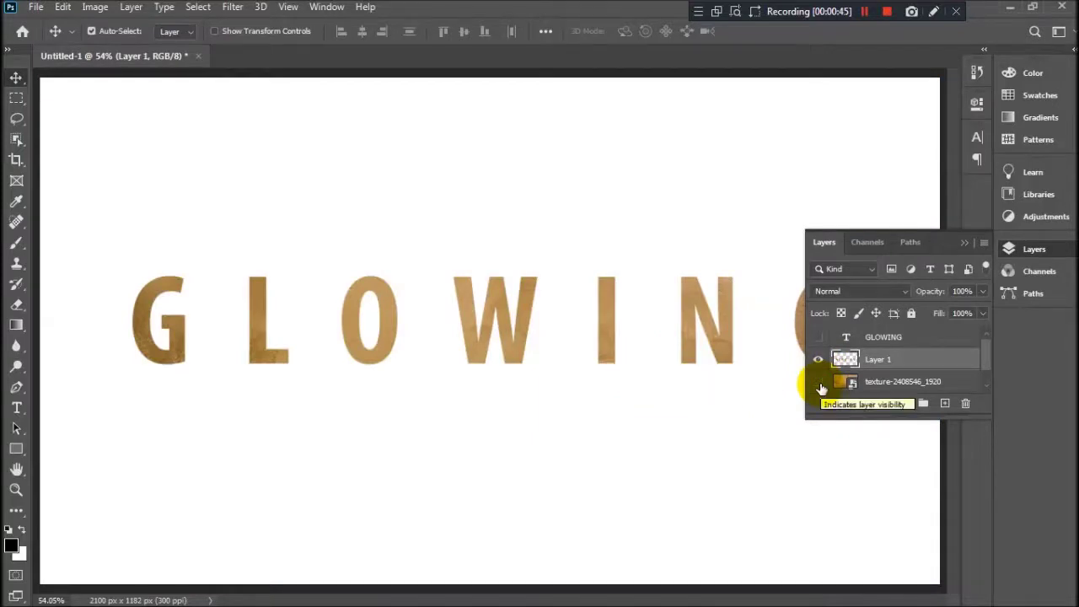
pyautogui.click(818, 384)
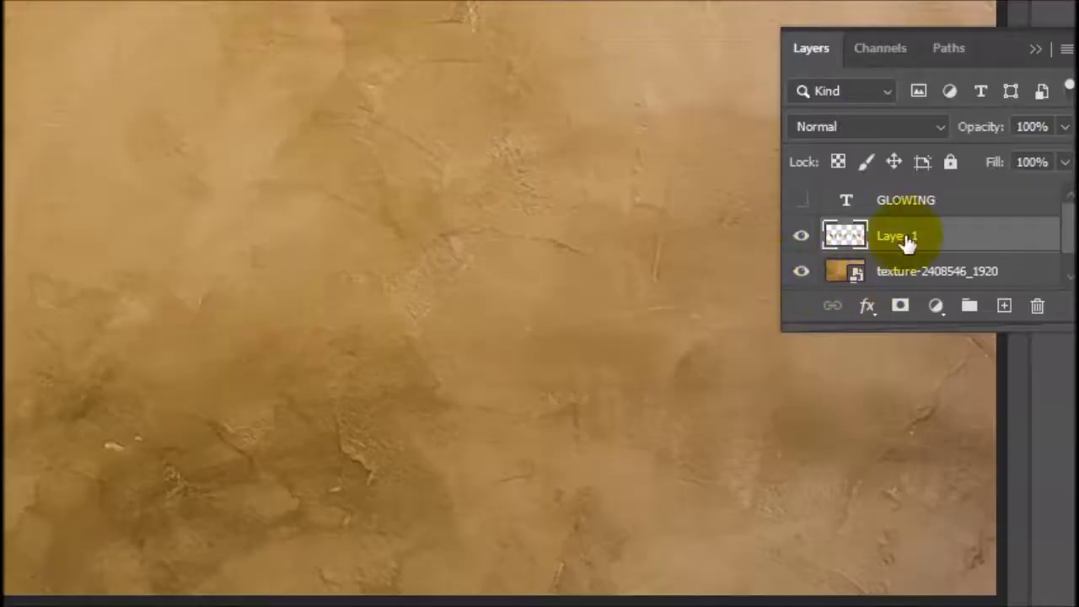
# Give Layer 1 a white Outer Glow with 100% opacity, 28% spread and 24 px size
pyautogui.click(868, 305)
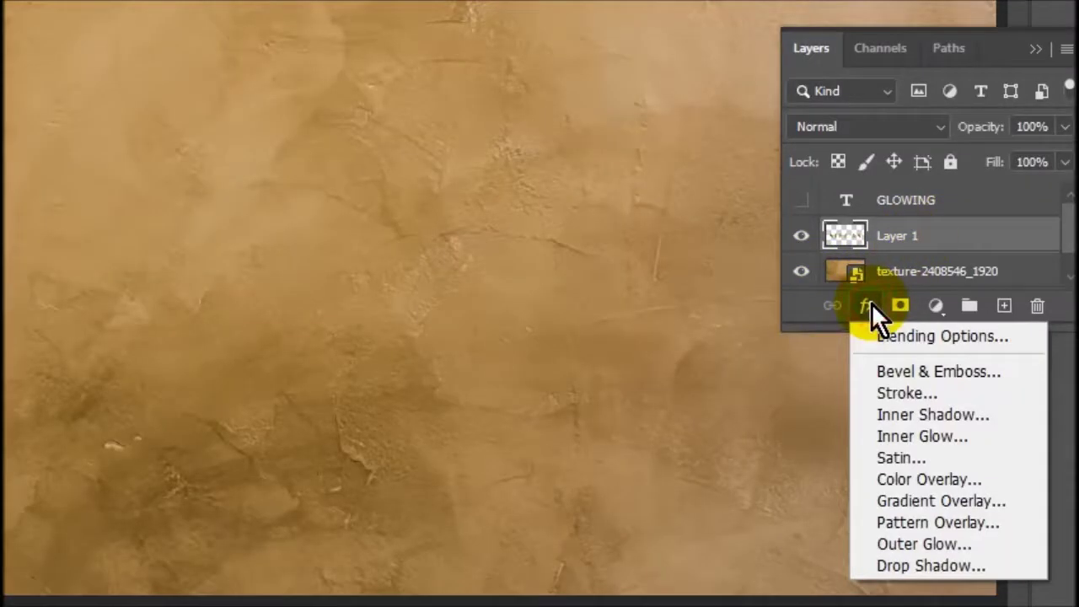
pyautogui.click(899, 542)
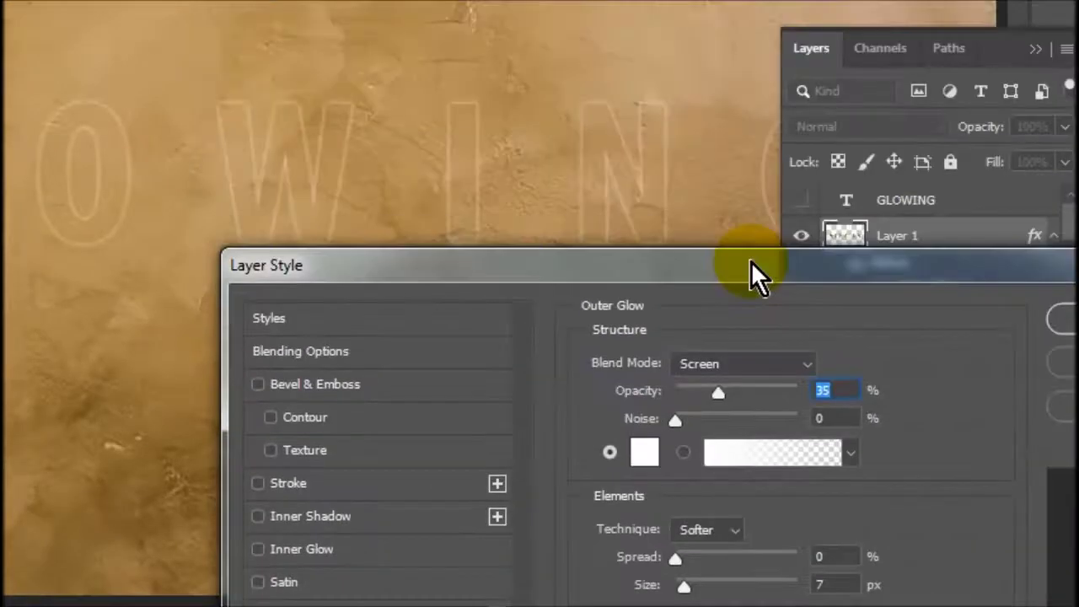
pyautogui.click(681, 306)
pyautogui.moveTo(693, 308); pyautogui.dragTo(733, 311)
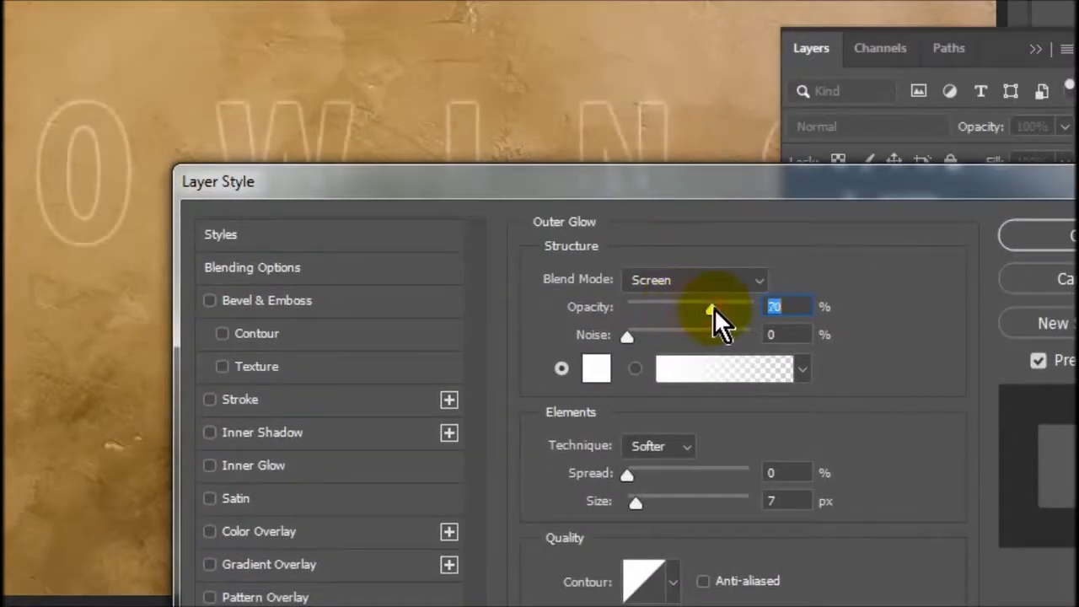
pyautogui.click(596, 369)
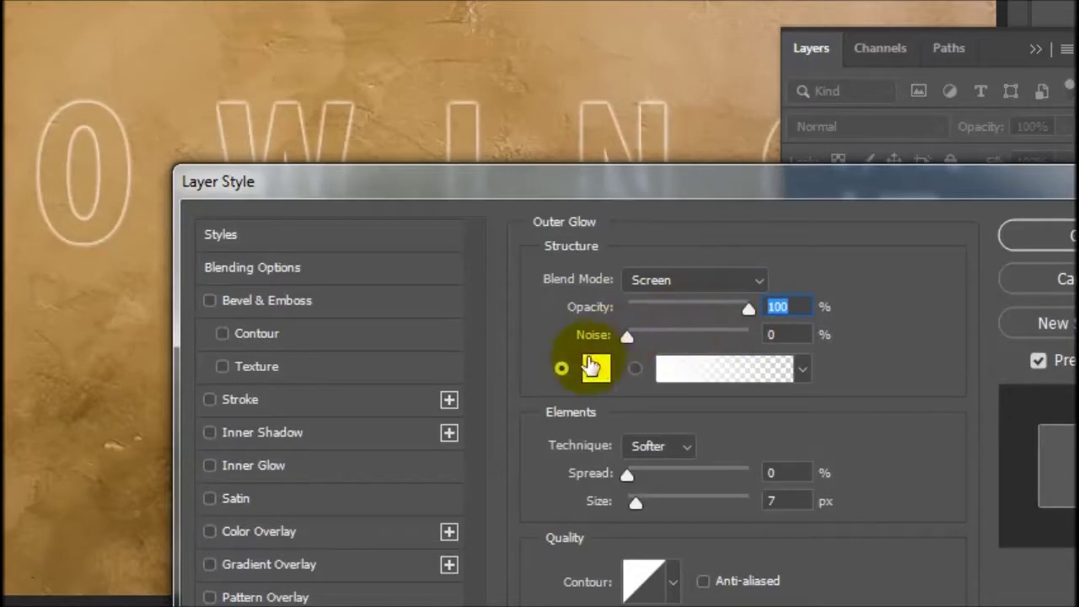
pyautogui.click(596, 369)
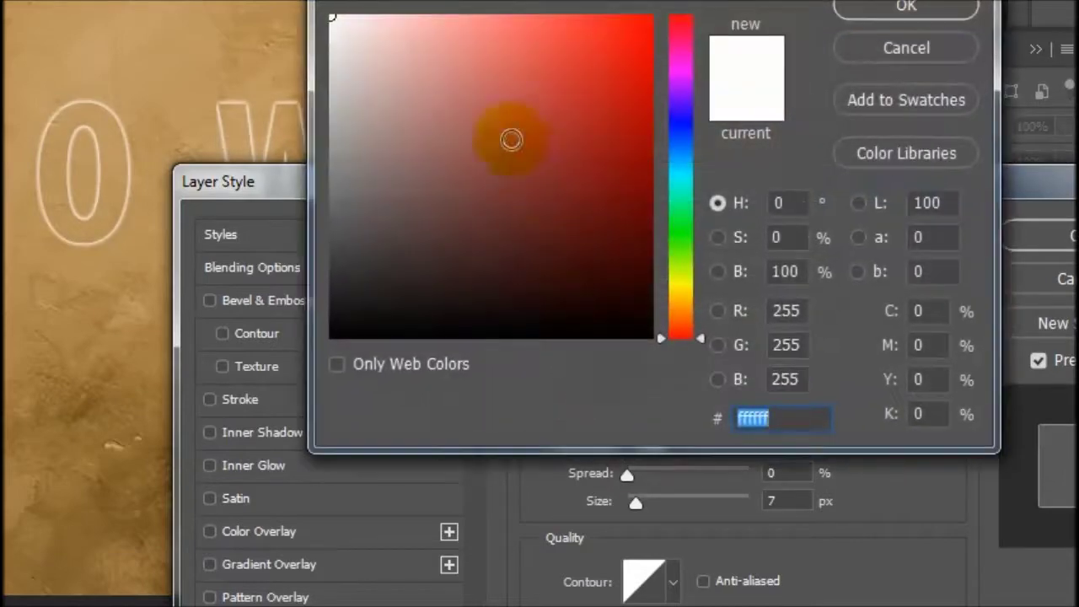
pyautogui.click(880, 52)
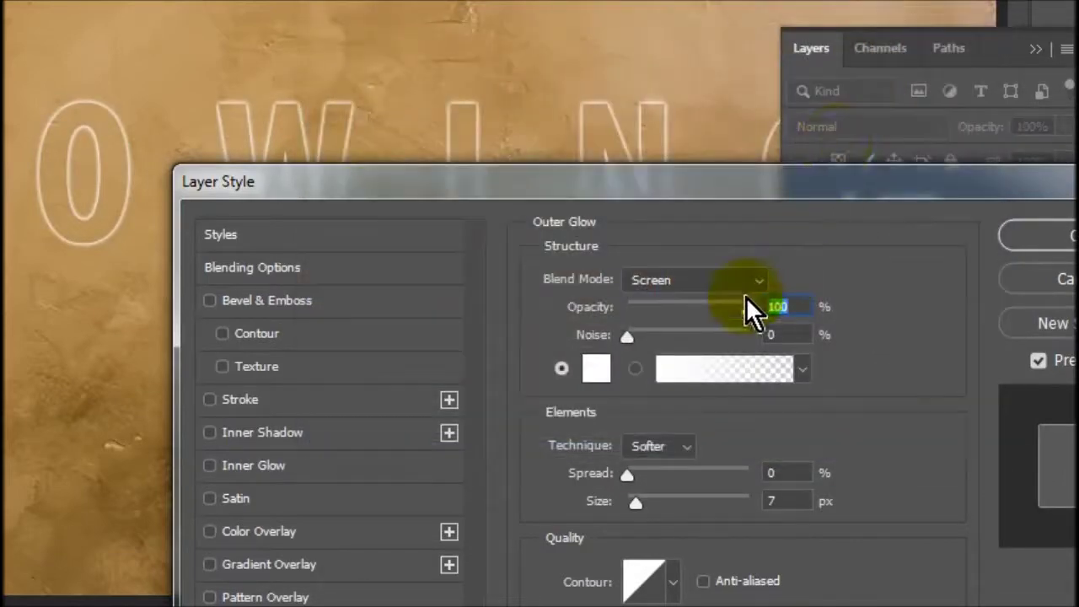
pyautogui.moveTo(626, 477); pyautogui.dragTo(656, 478)
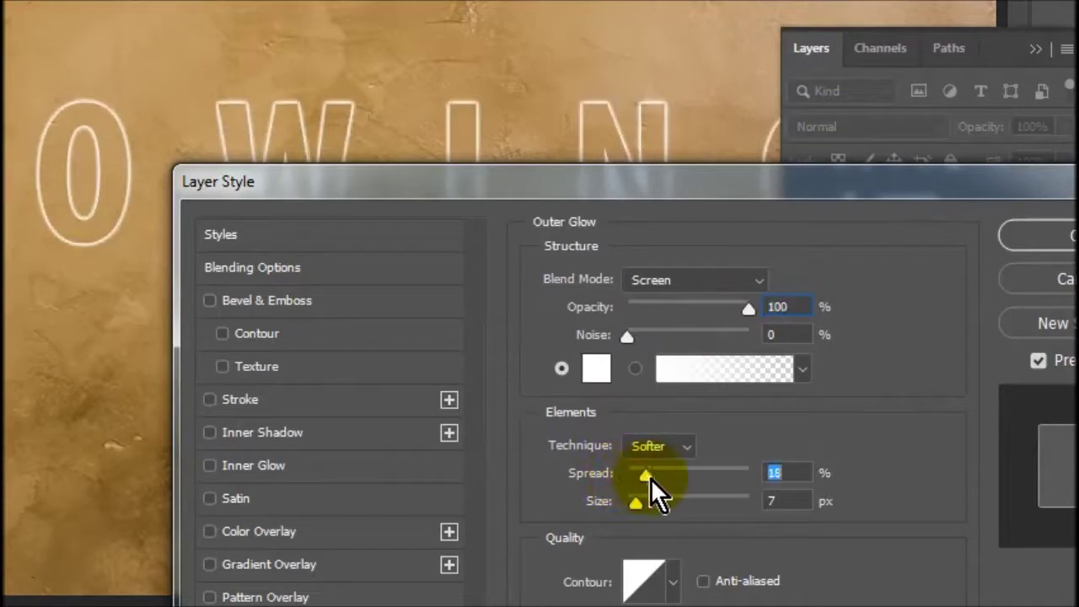
pyautogui.moveTo(657, 481); pyautogui.dragTo(663, 483)
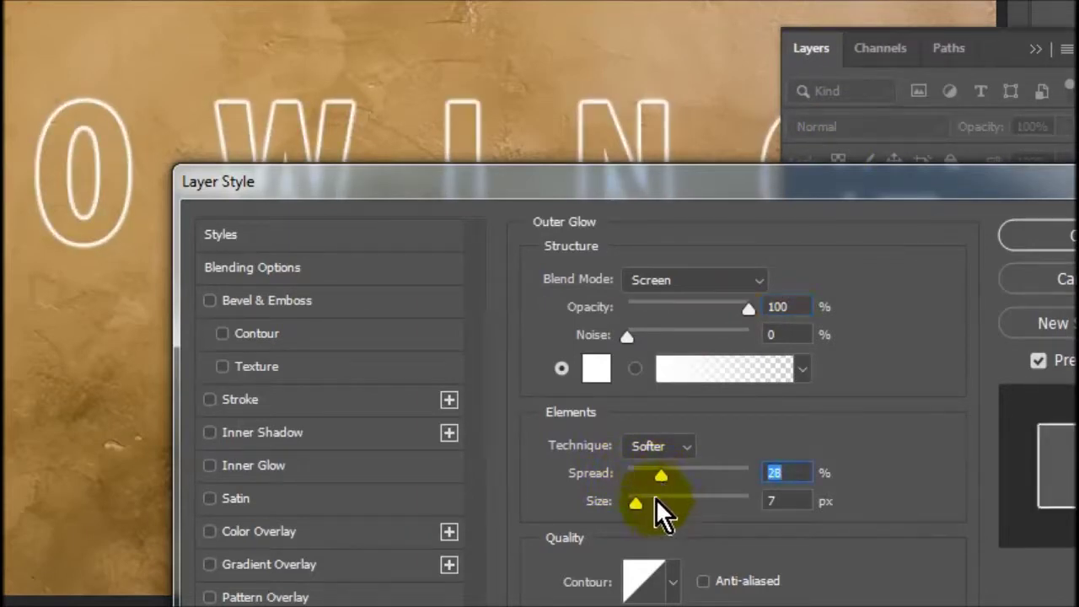
pyautogui.click(655, 499)
pyautogui.moveTo(654, 498); pyautogui.dragTo(648, 500)
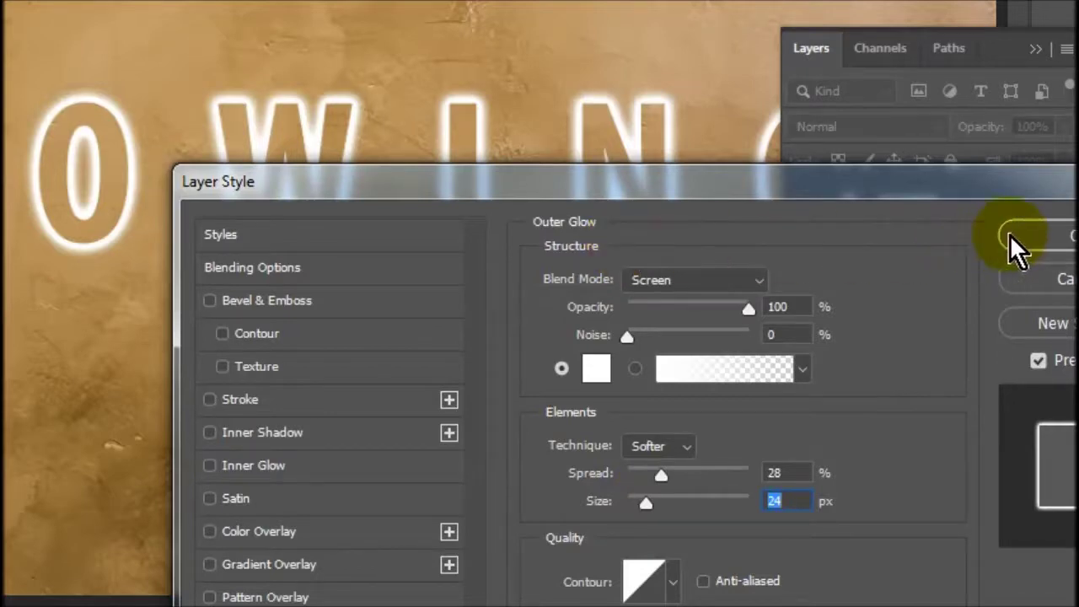
pyautogui.click(1036, 236)
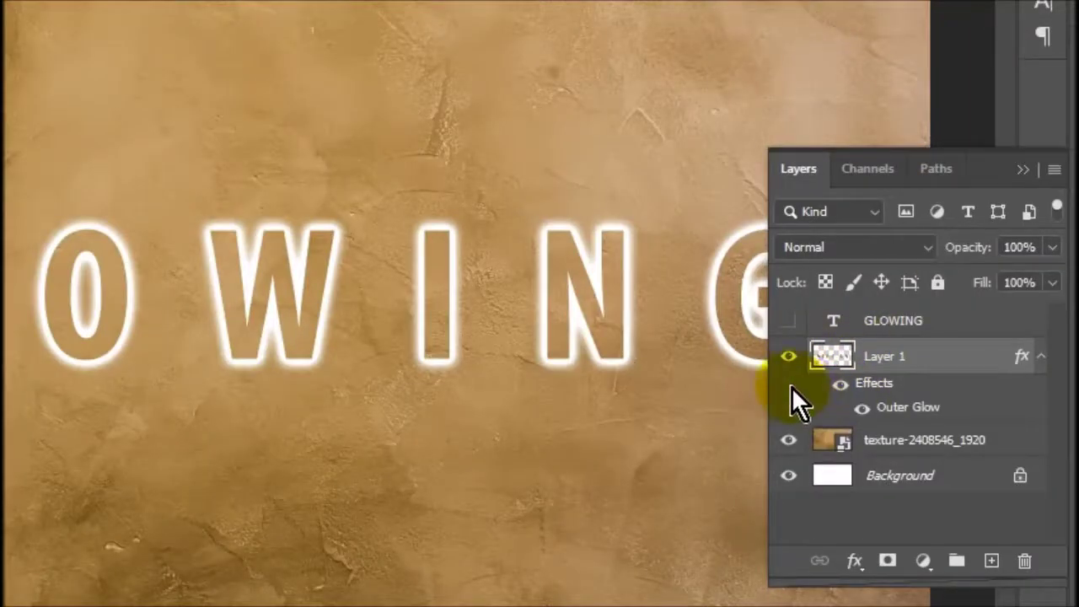
# Create an empty Layer 2 above the glowing Layer 1
pyautogui.click(788, 439)
pyautogui.click(789, 442)
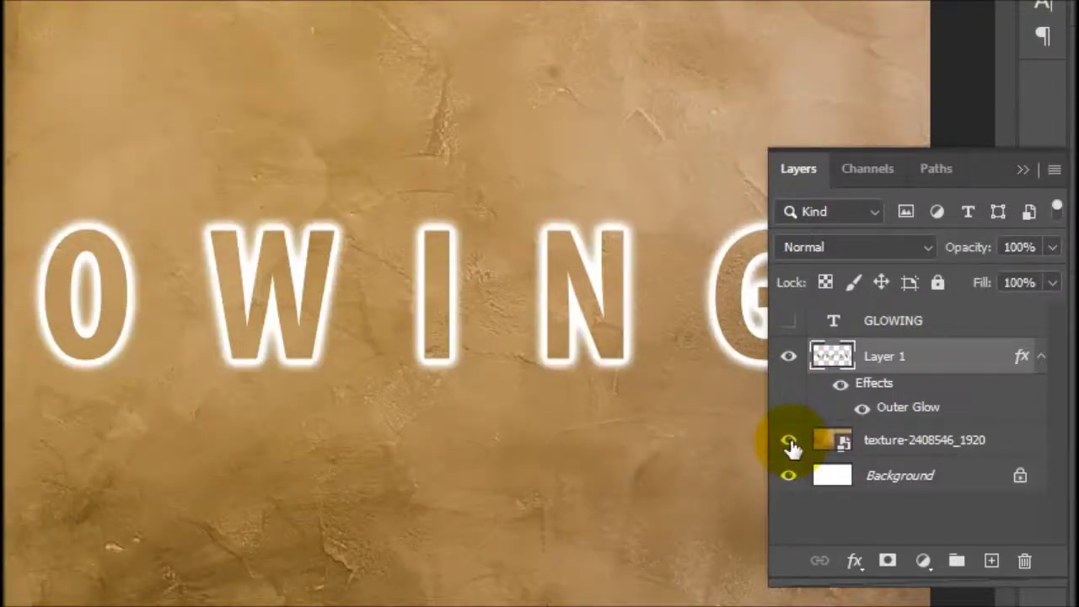
pyautogui.click(992, 561)
pyautogui.click(787, 358)
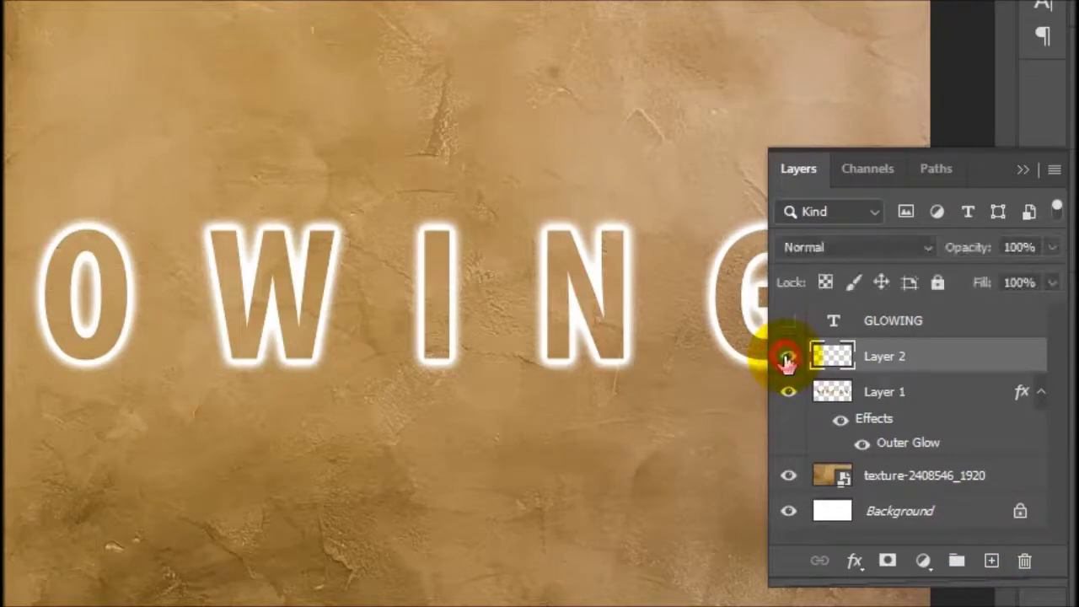
pyautogui.click(900, 449)
# Copy Layer 1's Outer Glow style and paste it onto Layer 2
pyautogui.rightClick(899, 445)
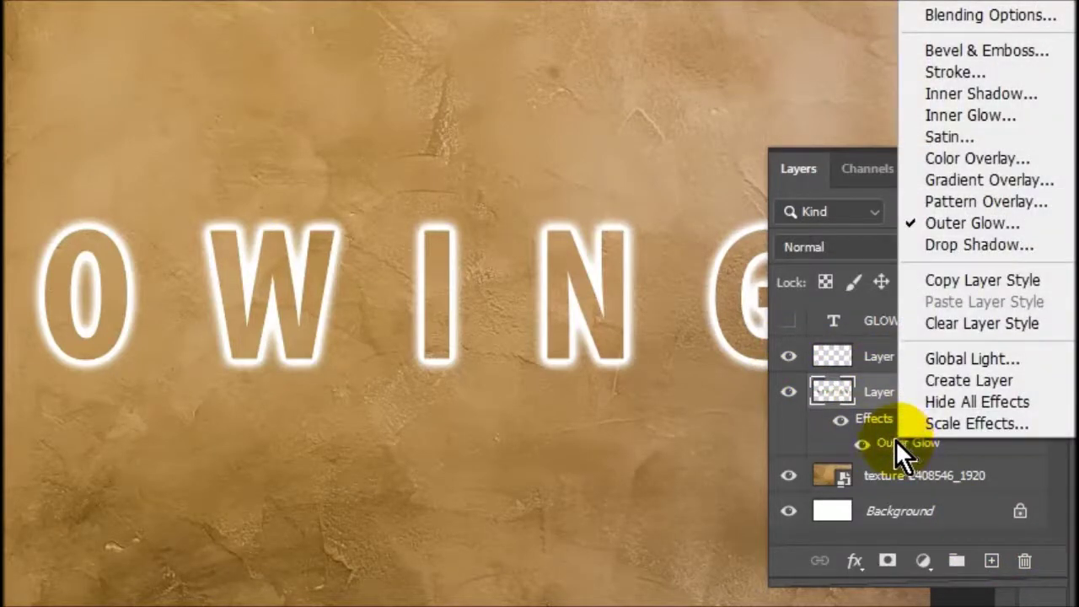
pyautogui.click(971, 279)
pyautogui.click(831, 355)
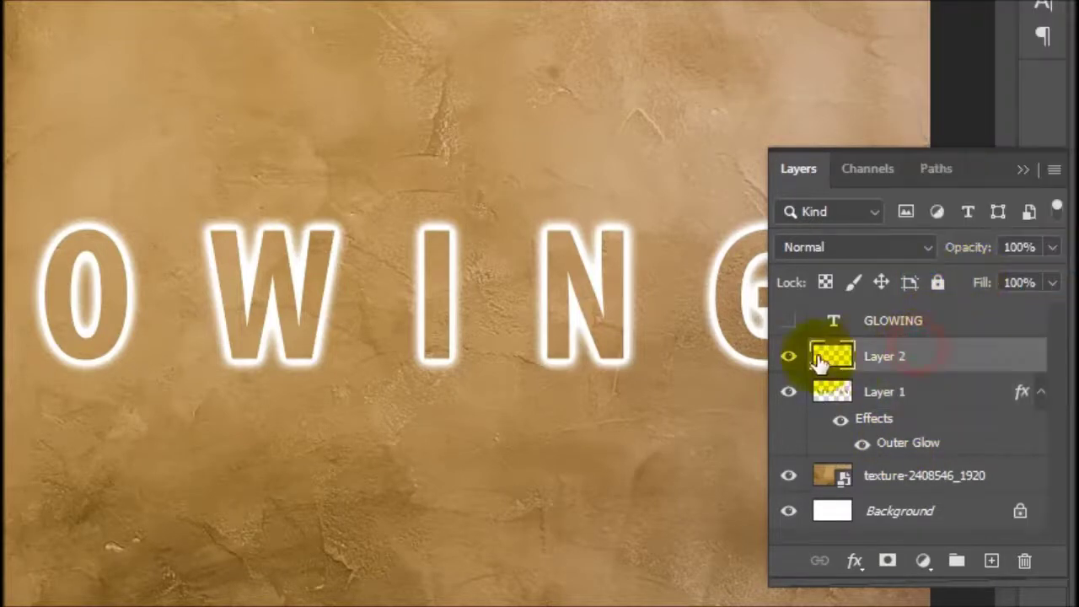
pyautogui.rightClick(892, 355)
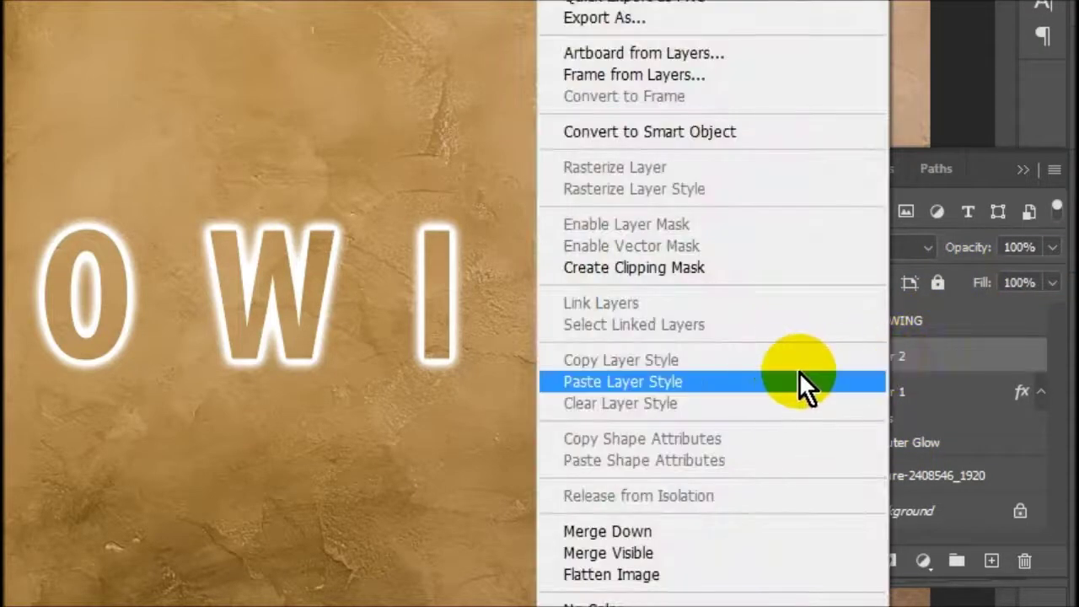
pyautogui.click(812, 380)
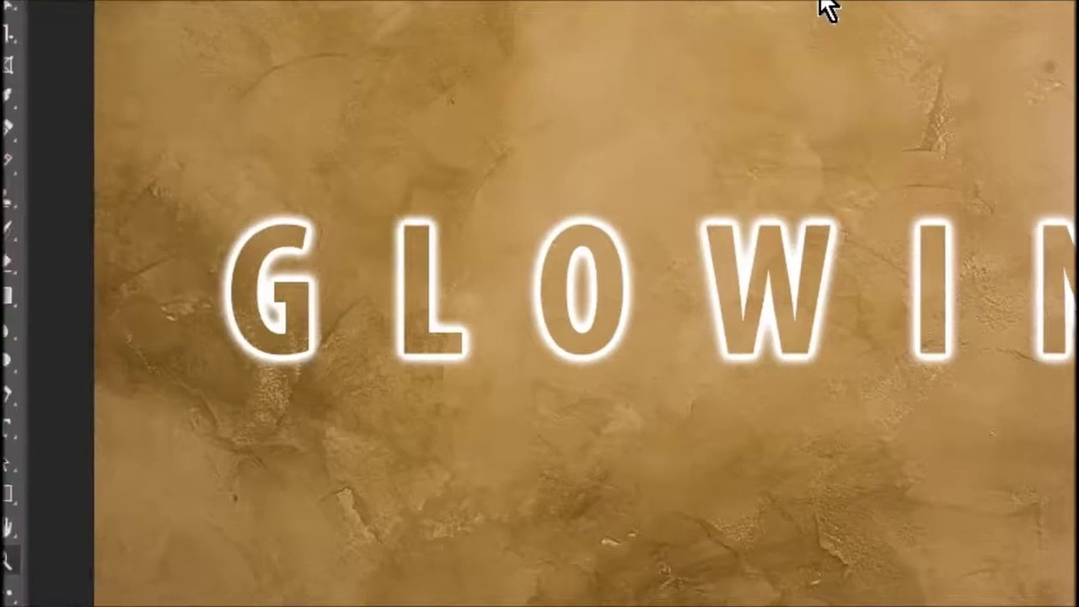
# Draw a wavy pencil line on Layer 2 across GLOWING from the left edge to the right edge
pyautogui.click(24, 162)
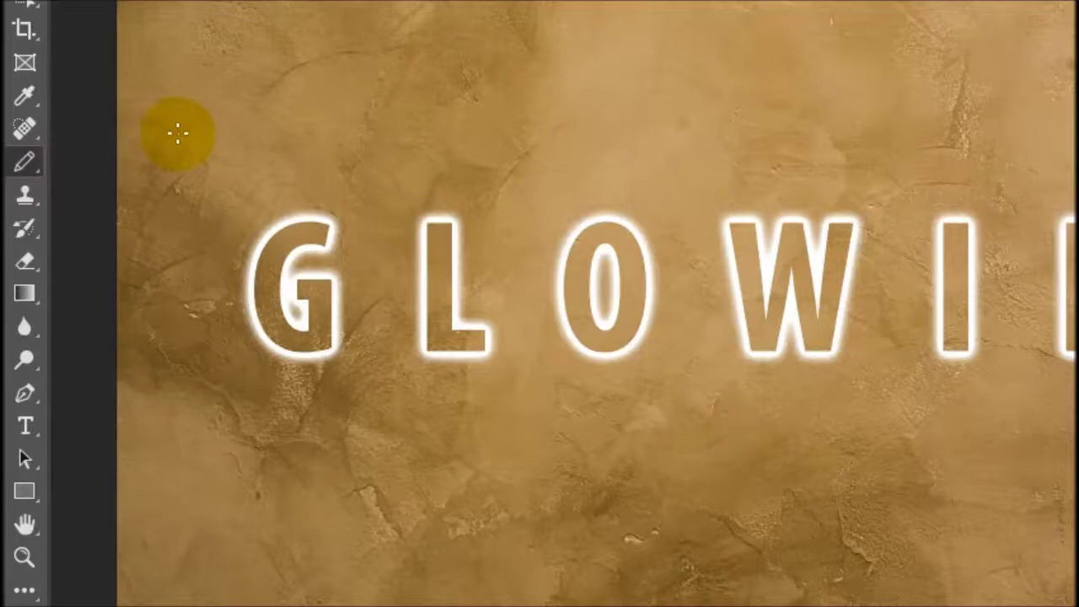
pyautogui.moveTo(126, 344); pyautogui.dragTo(312, 337)
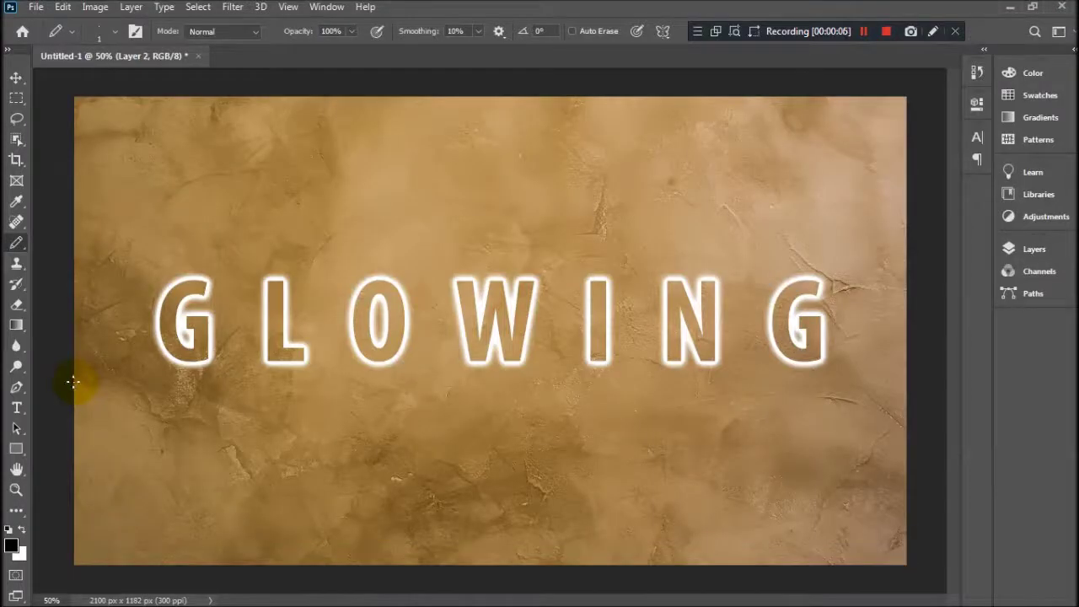
pyautogui.moveTo(72, 365); pyautogui.dragTo(497, 328)
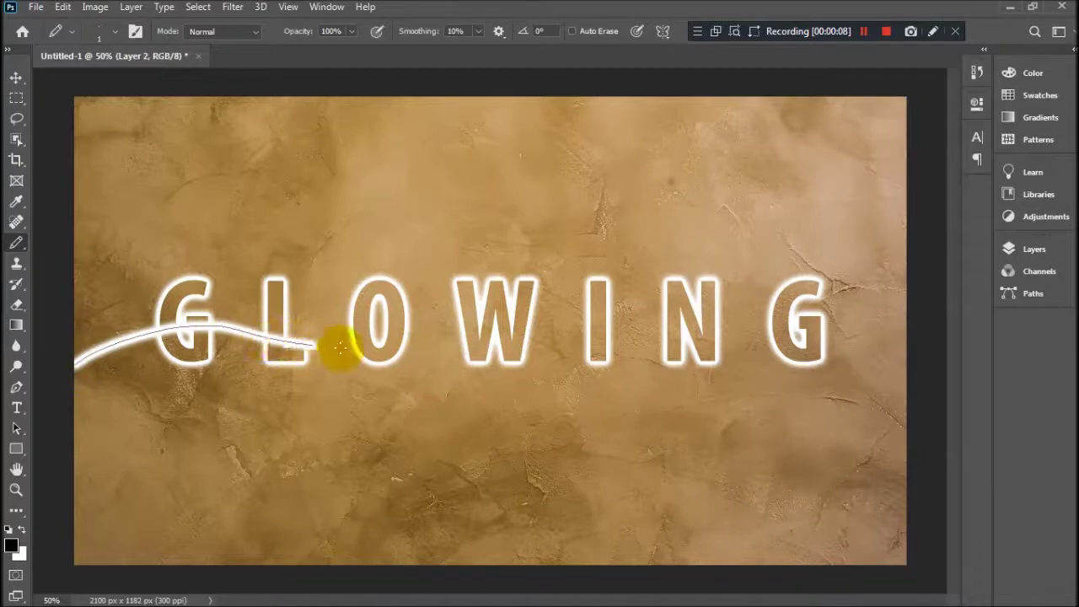
pyautogui.moveTo(497, 329); pyautogui.dragTo(970, 363)
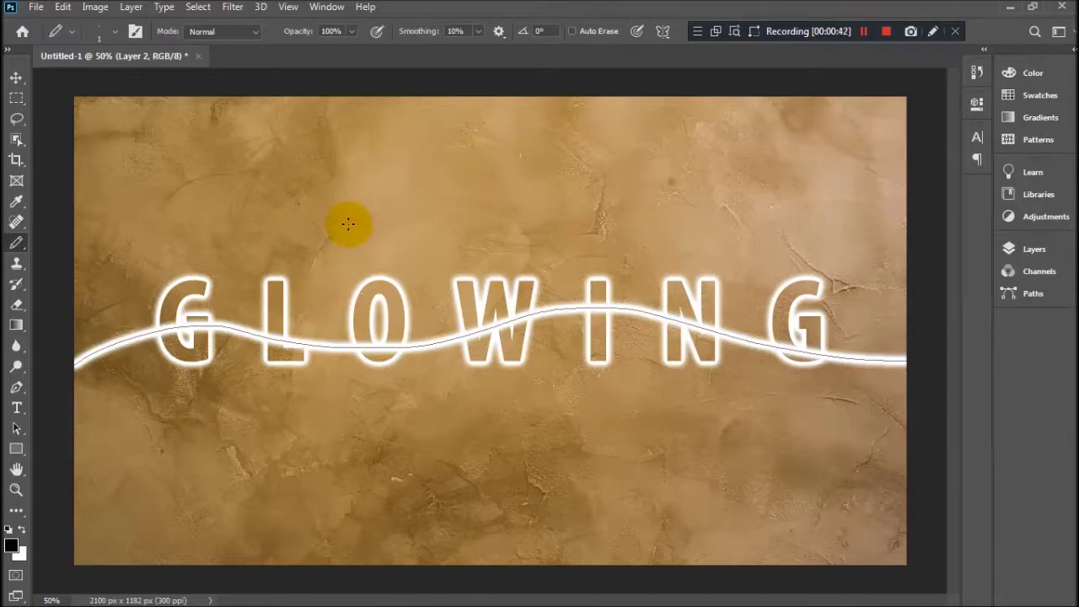
pyautogui.click(1033, 249)
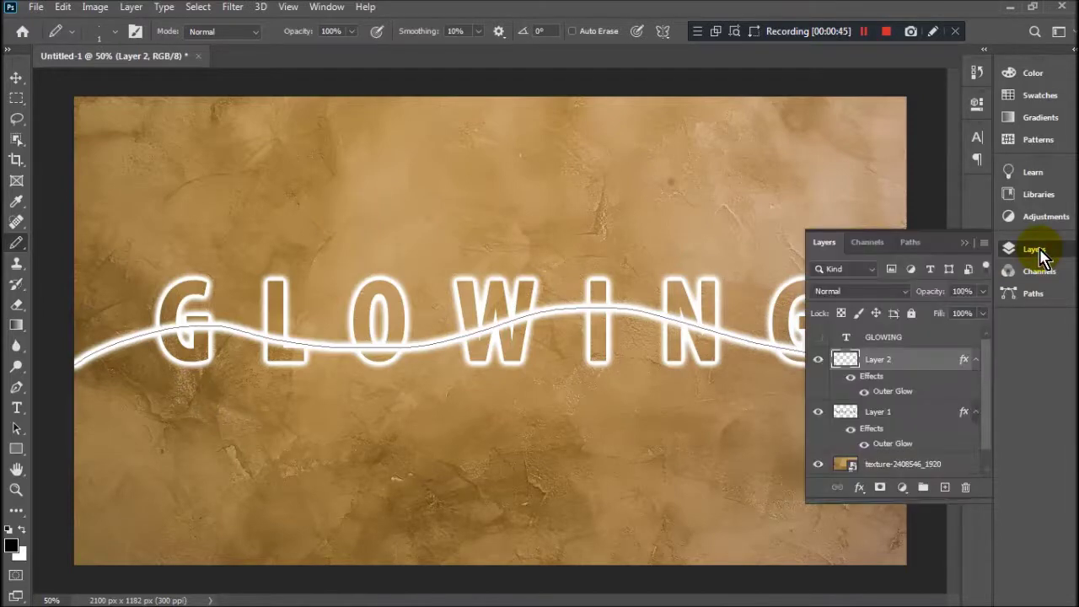
# Change Layer 2's outer glow colour to bright red
pyautogui.doubleClick(898, 396)
pyautogui.moveTo(893, 193)
pyautogui.mouseDown()
pyautogui.moveTo(753, 193)
pyautogui.moveTo(981, 193)
pyautogui.mouseUp()
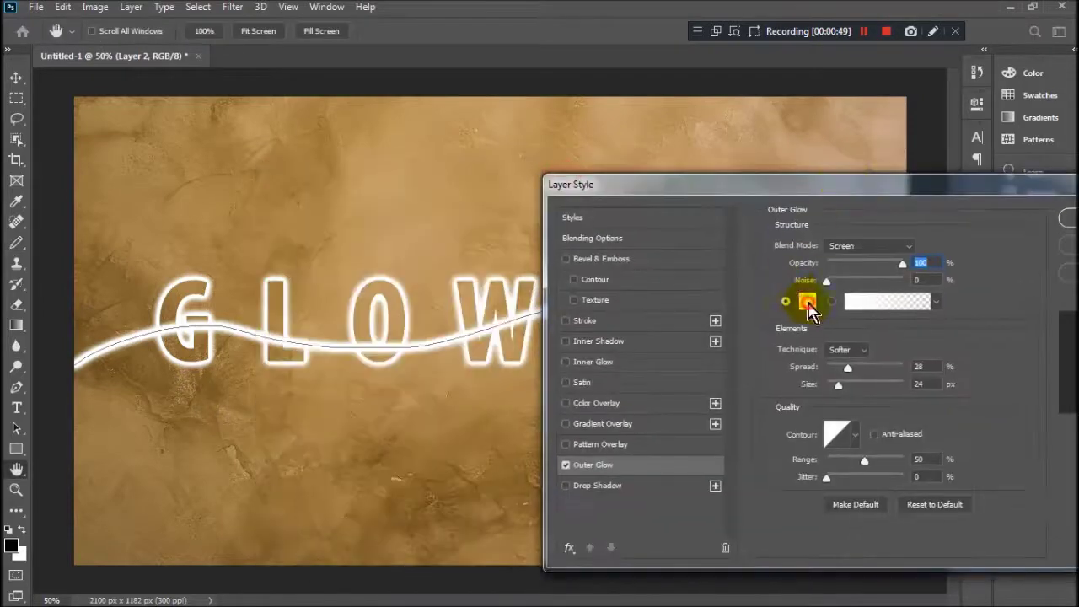
pyautogui.click(804, 296)
pyautogui.moveTo(687, 185); pyautogui.dragTo(916, 226)
pyautogui.moveTo(855, 279)
pyautogui.mouseDown()
pyautogui.moveTo(965, 359)
pyautogui.moveTo(973, 241)
pyautogui.moveTo(720, 241)
pyautogui.mouseUp()
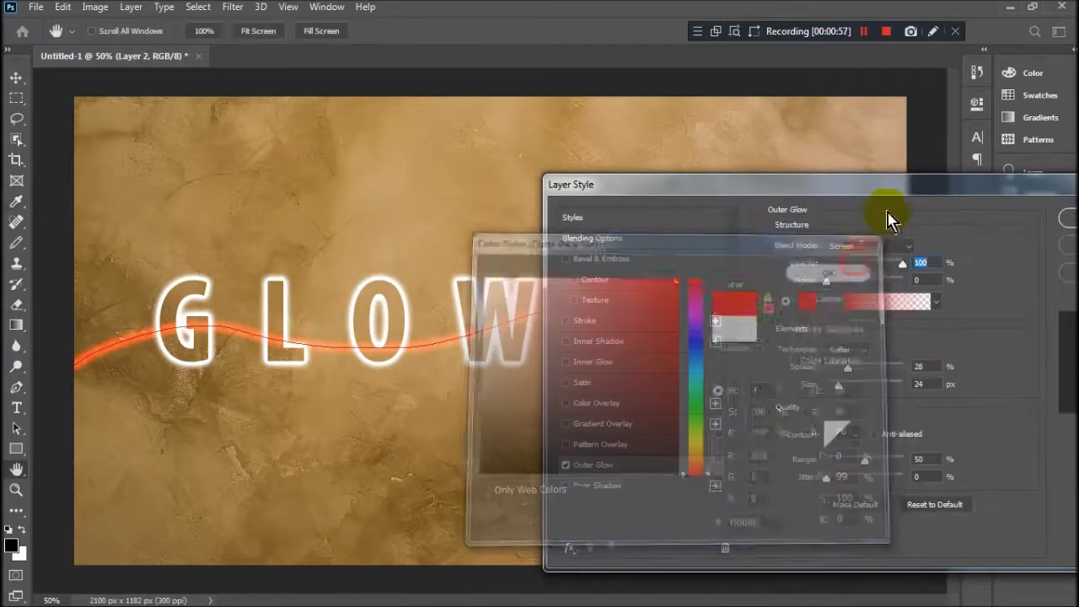
pyautogui.click(838, 263)
pyautogui.click(778, 240)
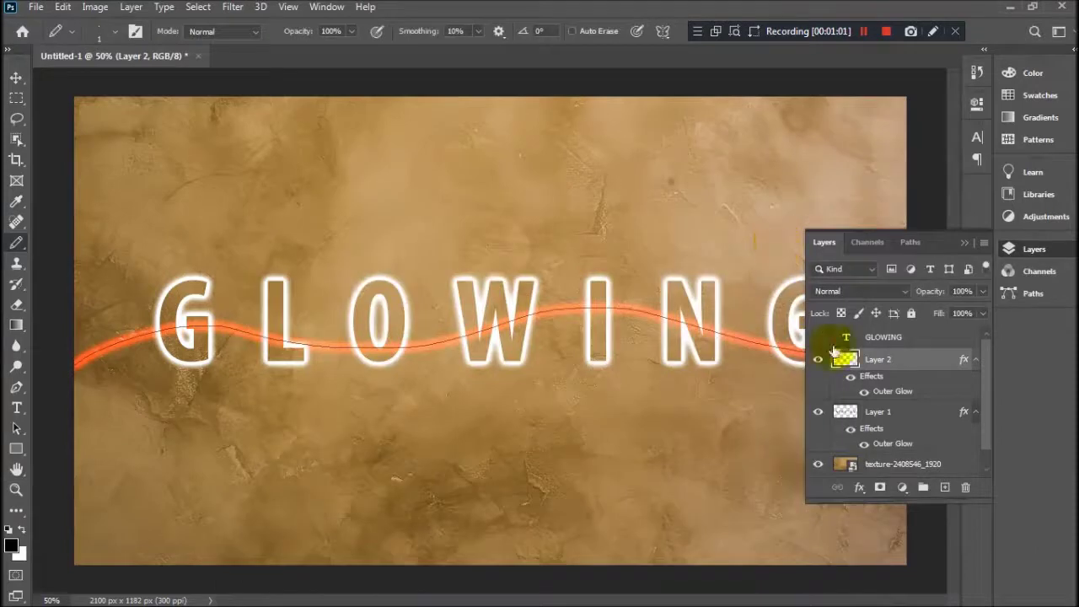
# Duplicate the wave layer and recolour the copy's outer glow to blue 0018ff
pyautogui.hotkey('ctrl', 'j')
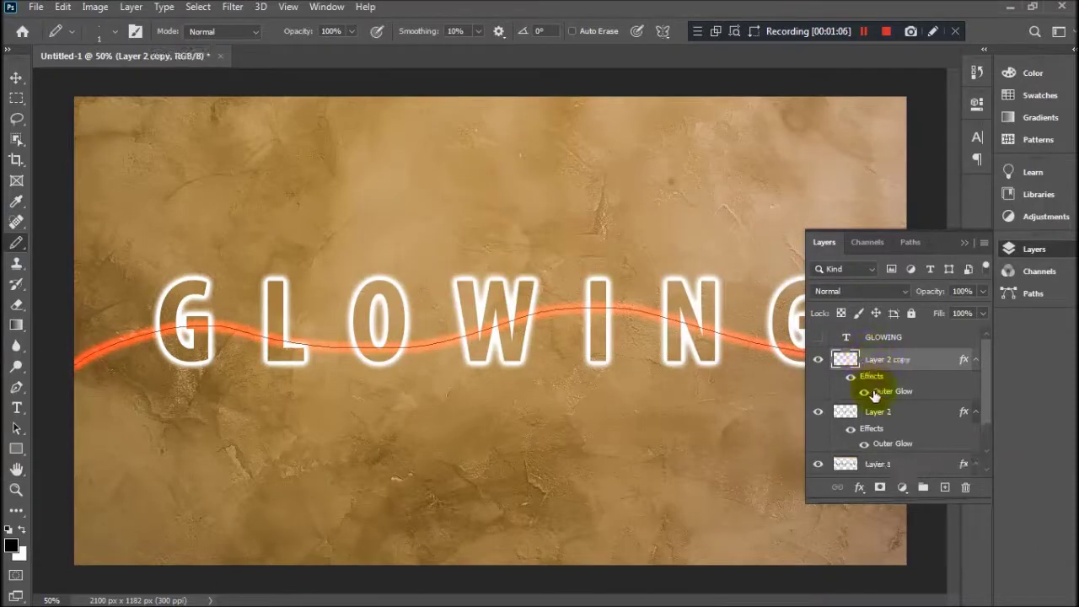
pyautogui.doubleClick(879, 394)
pyautogui.click(481, 321)
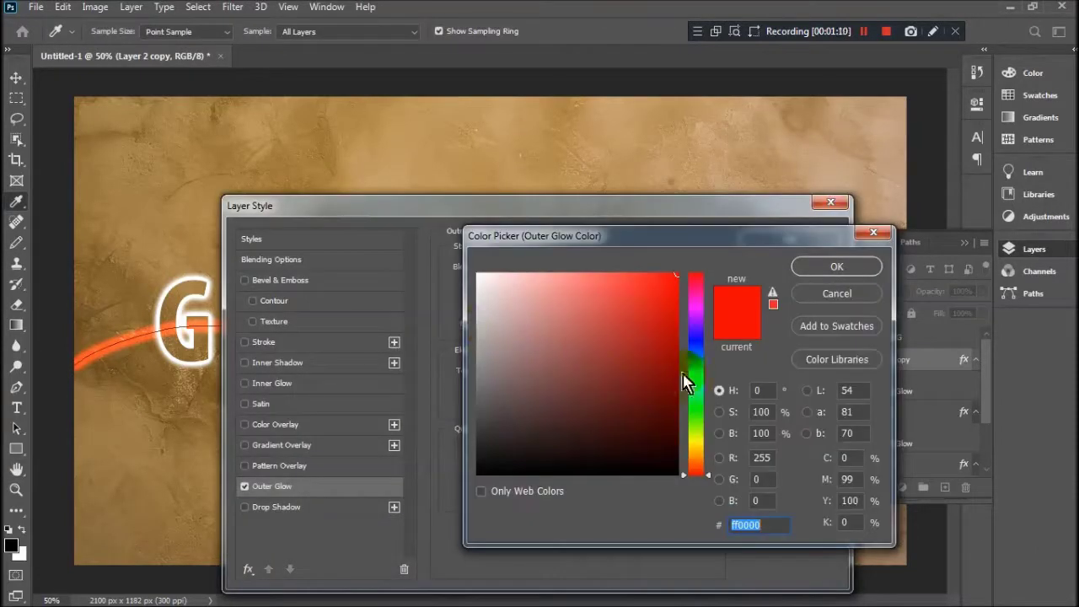
pyautogui.click(696, 344)
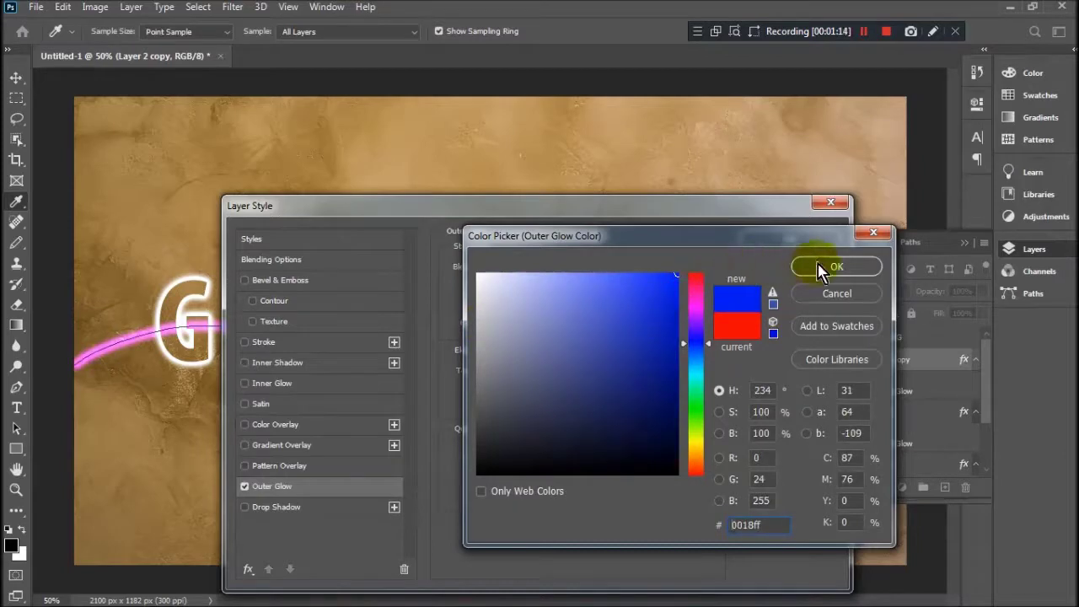
pyautogui.click(815, 266)
pyautogui.click(789, 240)
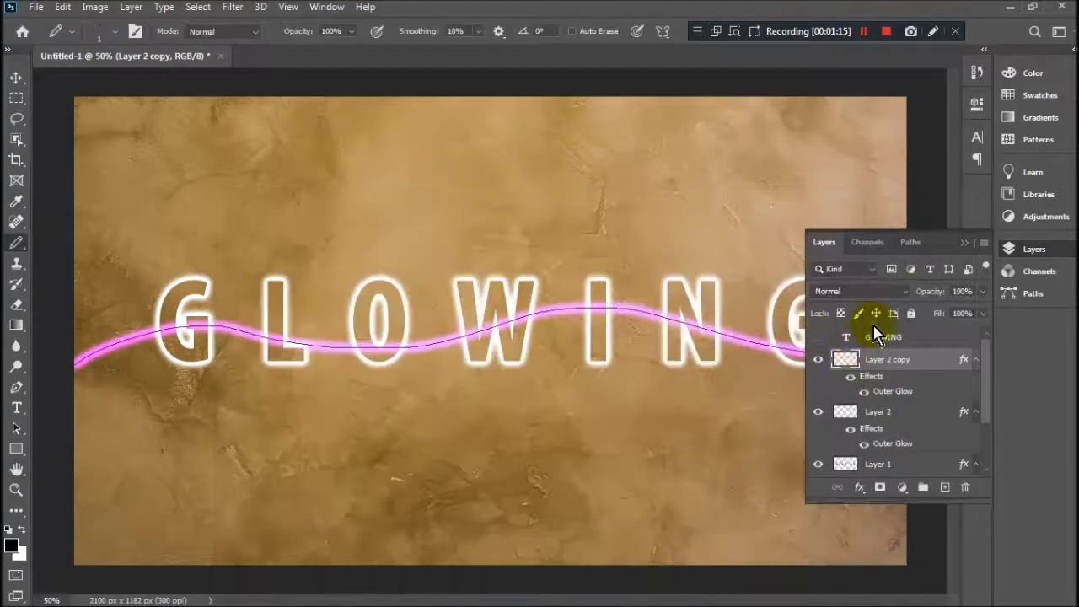
pyautogui.click(966, 243)
pyautogui.press('v')
pyautogui.moveTo(706, 312)
pyautogui.mouseDown()
pyautogui.moveTo(693, 225)
pyautogui.moveTo(704, 314)
pyautogui.mouseUp()
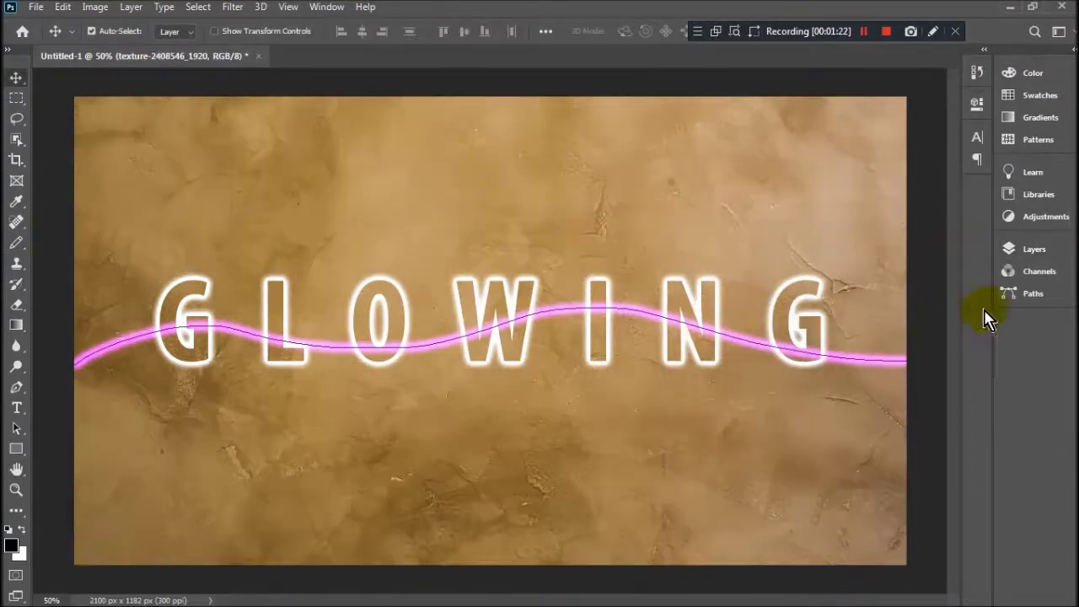
# Select Layer 2 and move the red wave line up above the blue one
pyautogui.click(1029, 249)
pyautogui.scroll(-1, 927, 371)
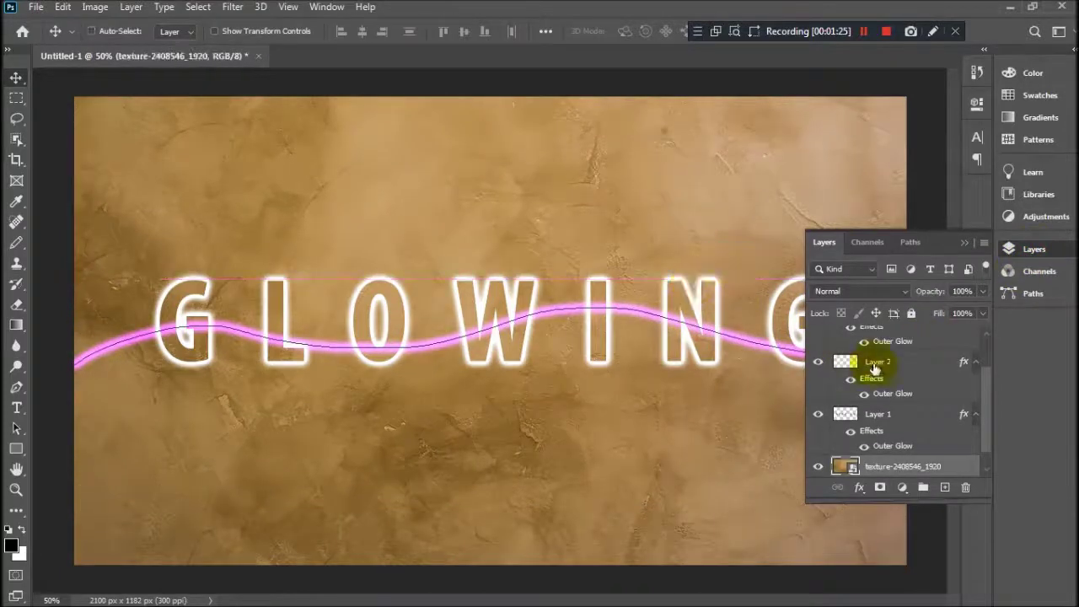
pyautogui.click(885, 363)
pyautogui.click(91, 31)
pyautogui.moveTo(475, 301)
pyautogui.mouseDown()
pyautogui.moveTo(477, 360)
pyautogui.moveTo(516, 291)
pyautogui.mouseUp()
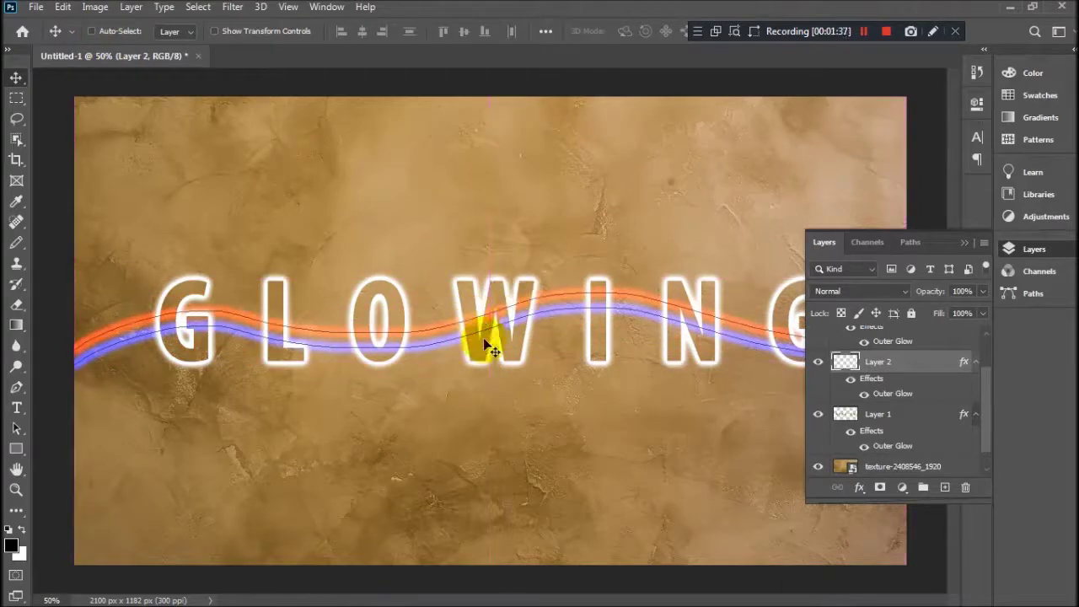
pyautogui.moveTo(516, 292); pyautogui.dragTo(521, 305)
# Alt-drag a copy of the red wave line to sit just below the blue line
pyautogui.moveTo(696, 311); pyautogui.dragTo(688, 347)
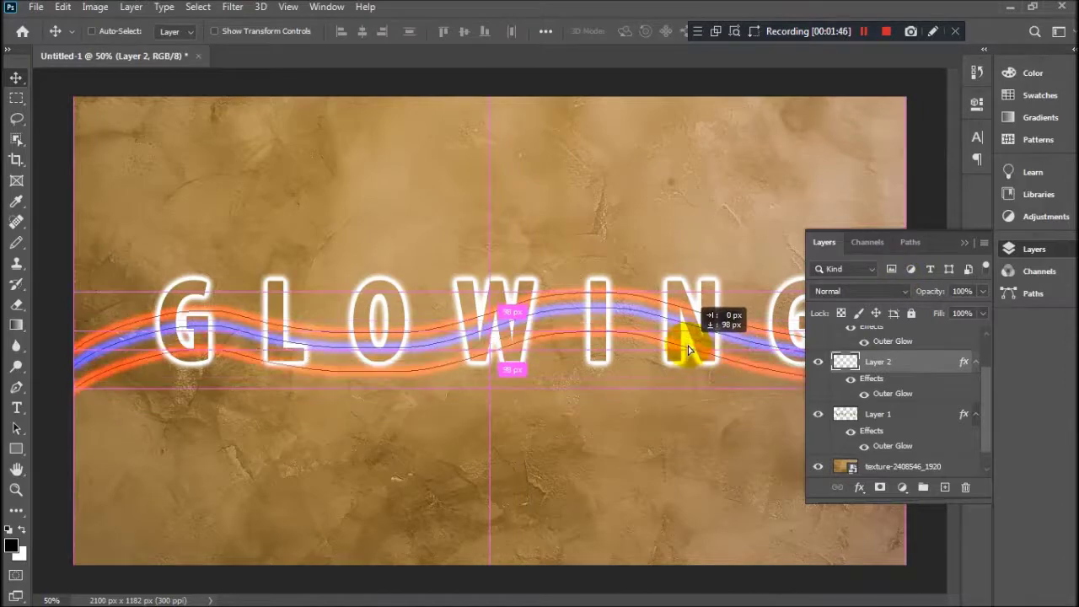
pyautogui.click(964, 243)
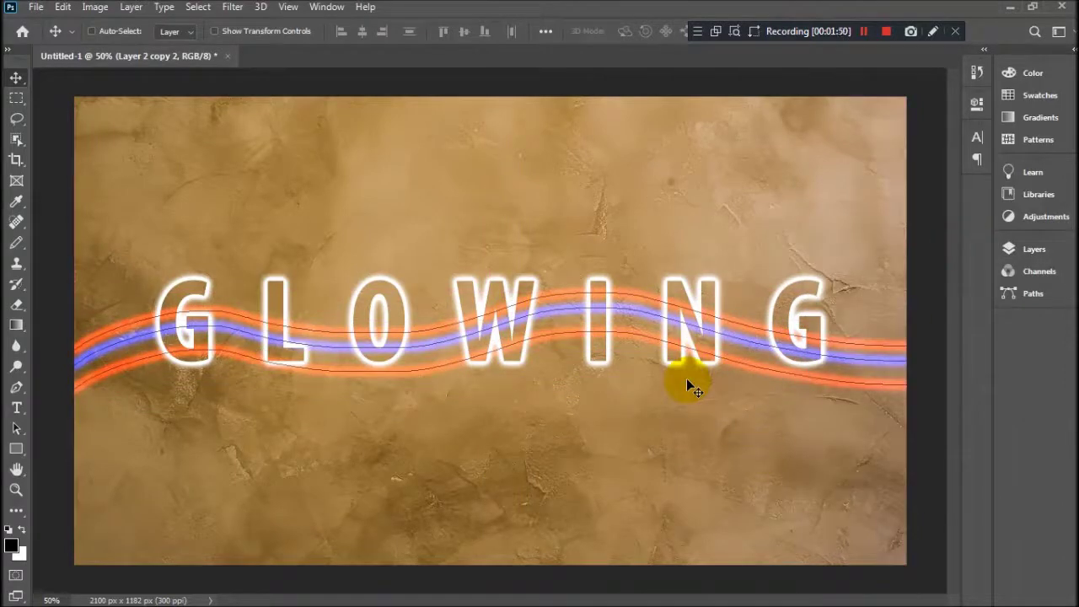
pyautogui.moveTo(687, 377); pyautogui.dragTo(686, 371)
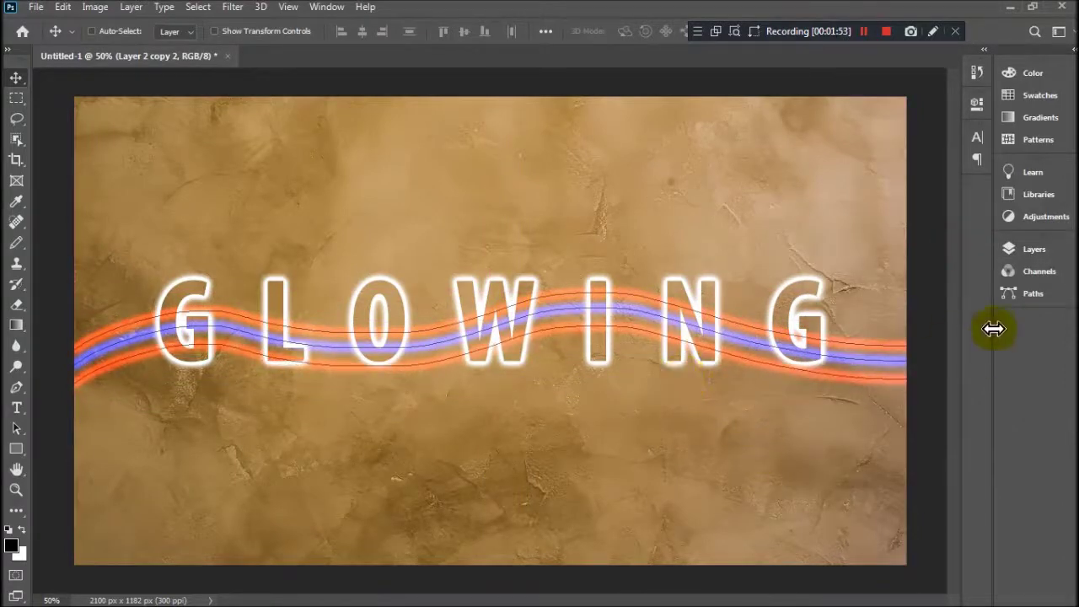
# Set the lower wave copy's Outer Glow colour to yellow fff000
pyautogui.click(1011, 249)
pyautogui.click(817, 361)
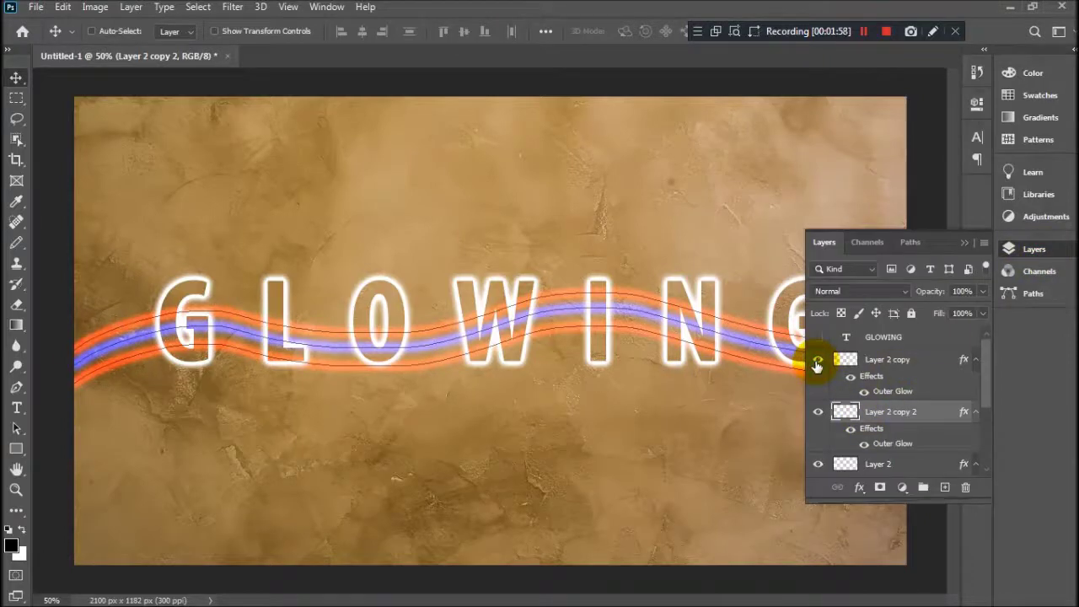
pyautogui.doubleClick(887, 447)
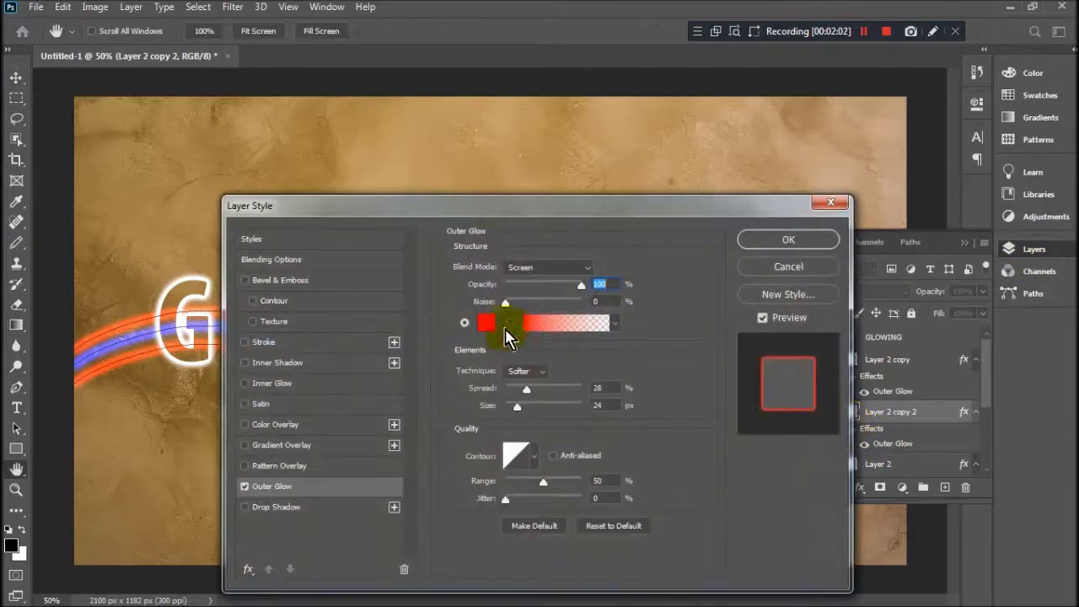
pyautogui.click(497, 324)
pyautogui.click(698, 444)
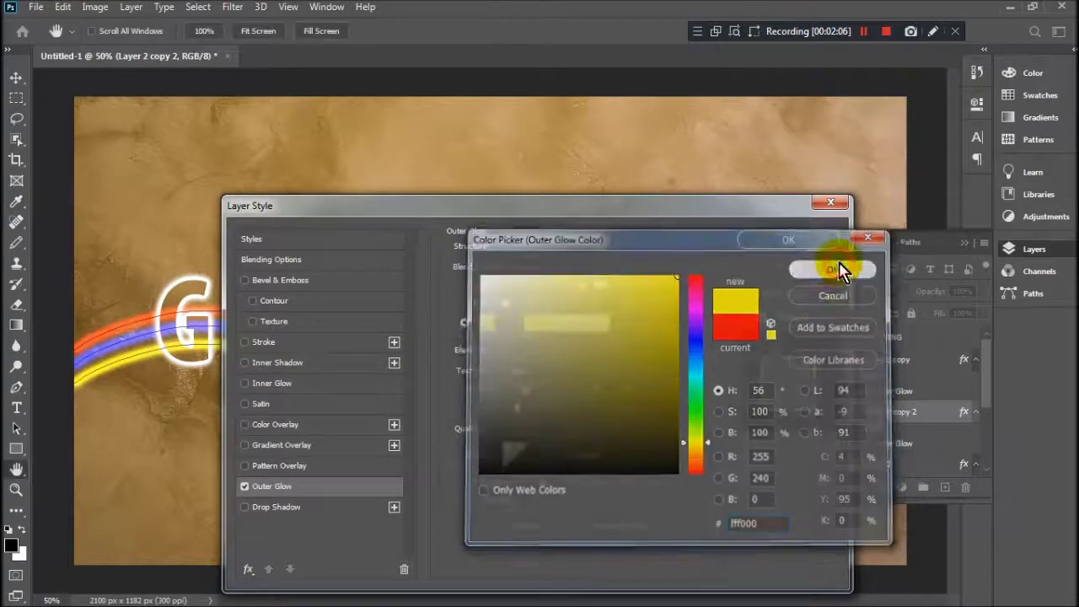
pyautogui.click(836, 266)
pyautogui.click(814, 241)
pyautogui.click(964, 243)
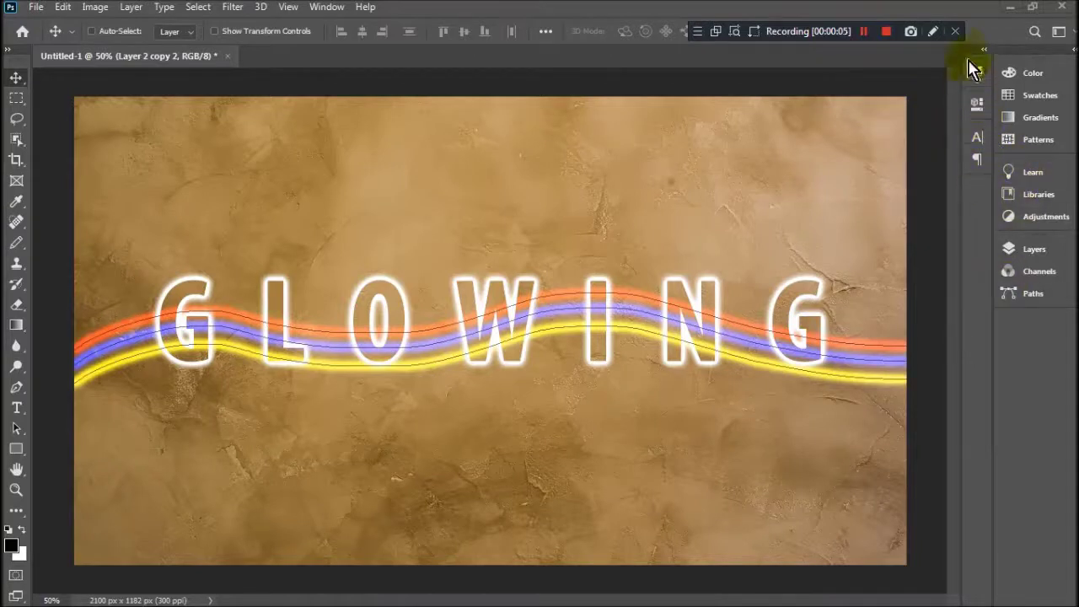
# Toggle the yellow, blue and red wave layers' visibility off and back on to check them
pyautogui.click(1024, 251)
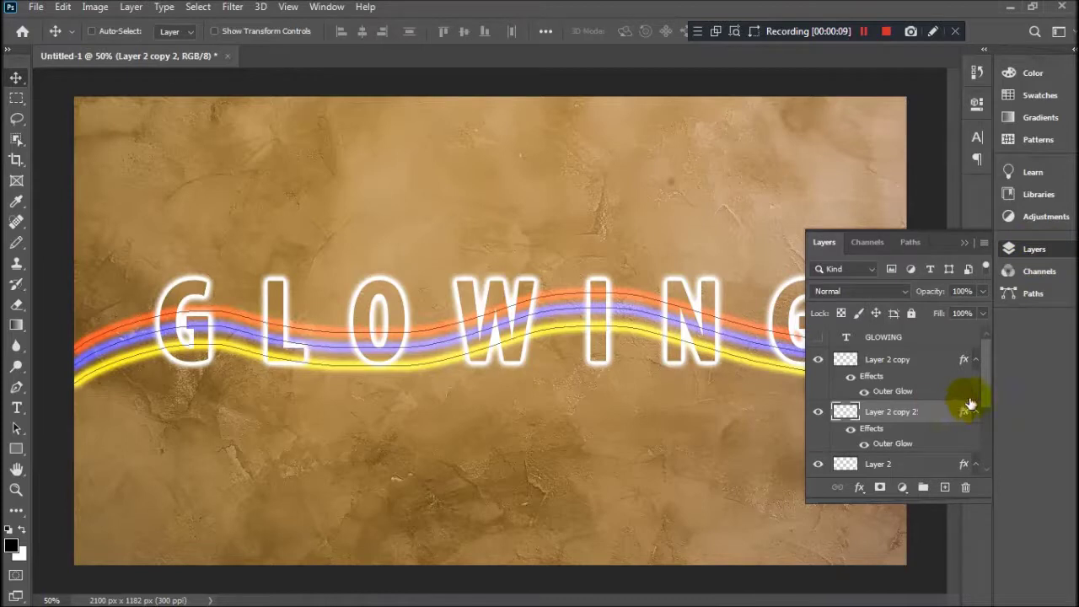
pyautogui.moveTo(919, 499); pyautogui.dragTo(920, 580)
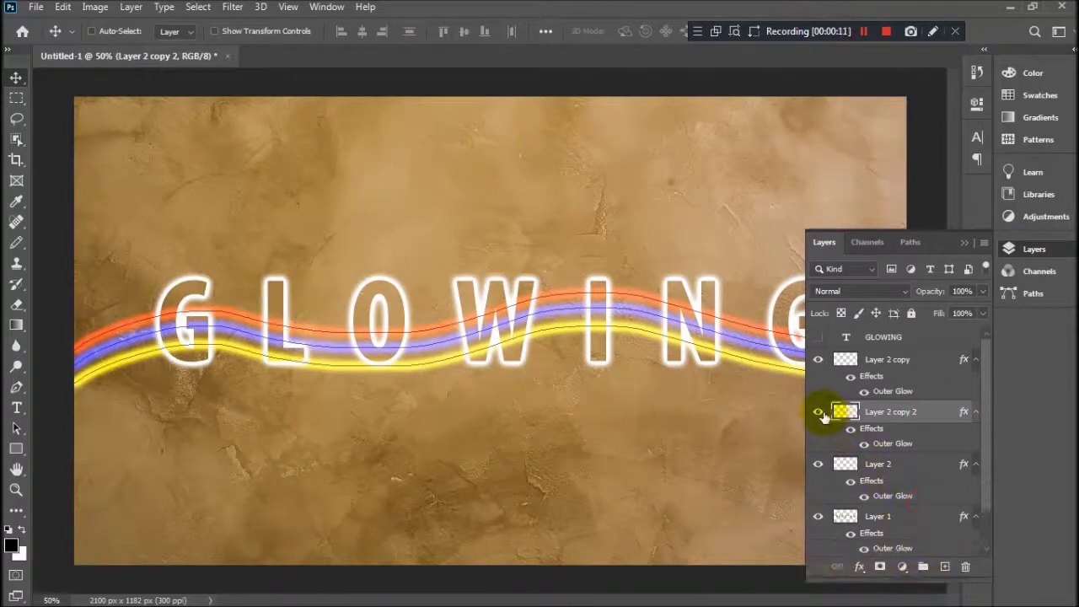
pyautogui.click(818, 412)
pyautogui.click(820, 361)
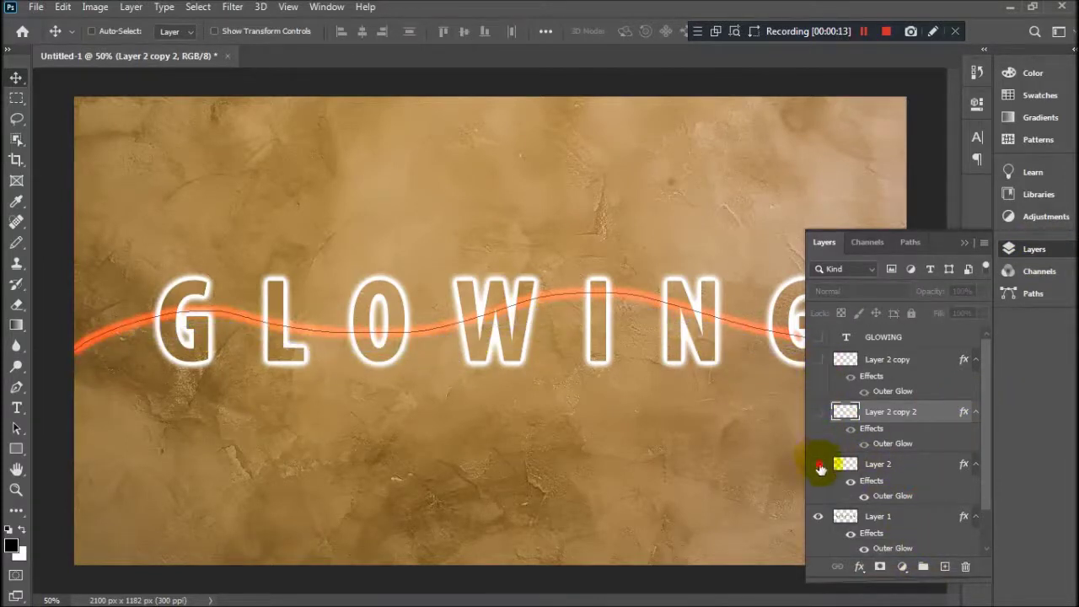
pyautogui.click(818, 465)
pyautogui.click(819, 464)
pyautogui.click(818, 411)
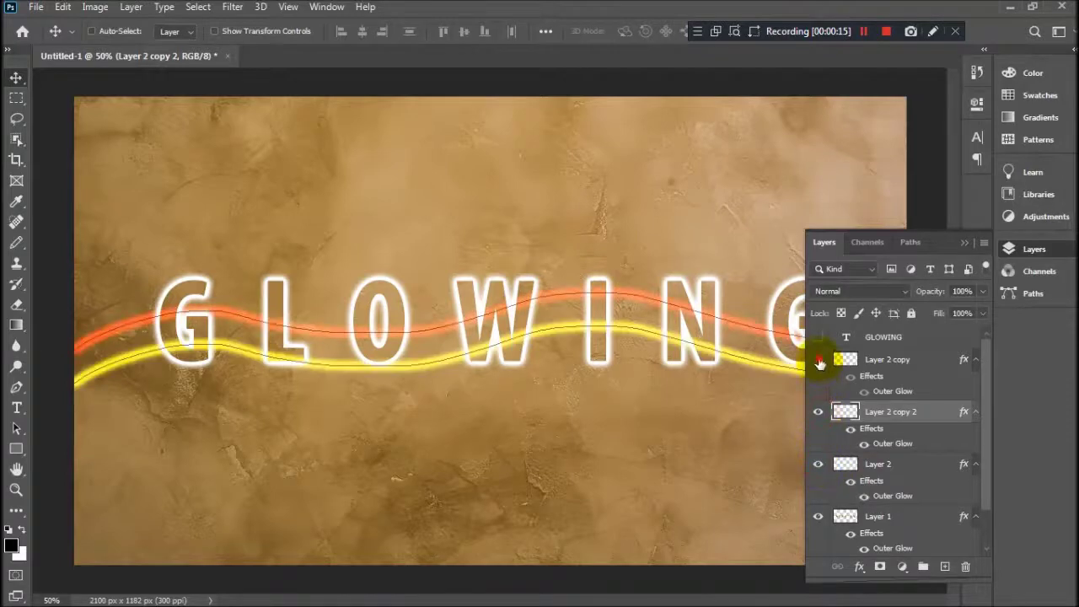
pyautogui.click(817, 359)
# Move Layer 1 above the waves, set the wave layers' fill to 2%, and zoom out to 25%
pyautogui.click(902, 391)
pyautogui.moveTo(904, 408); pyautogui.dragTo(899, 465)
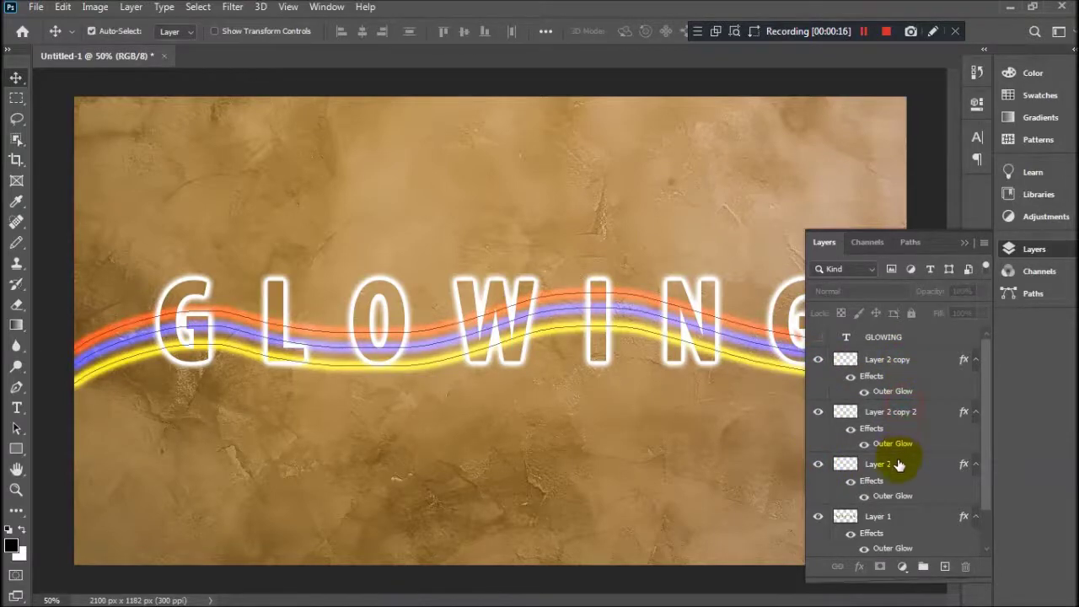
pyautogui.click(898, 465)
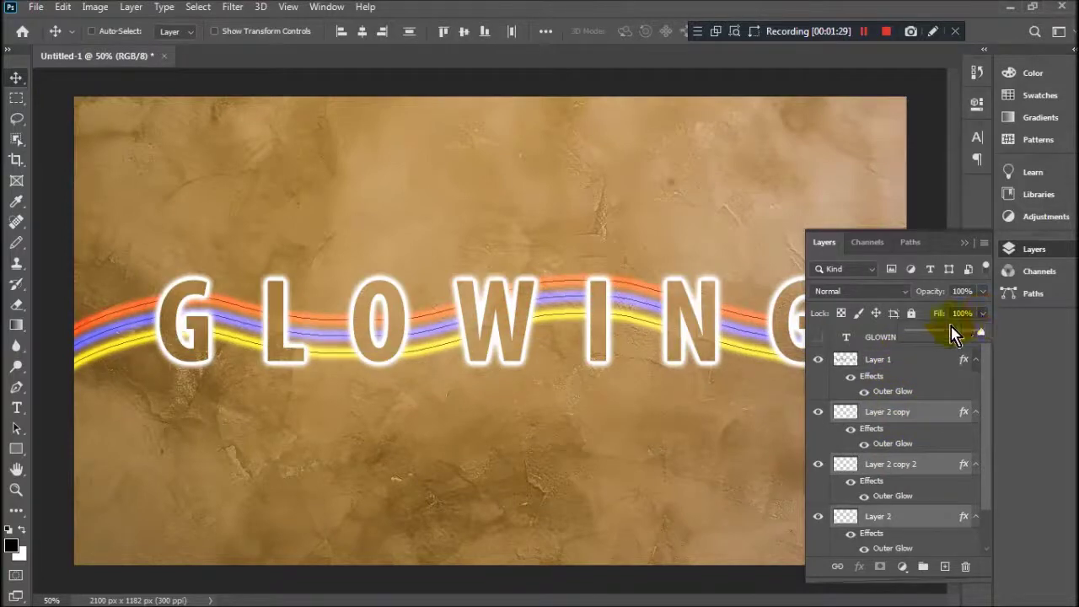
pyautogui.moveTo(913, 339); pyautogui.dragTo(910, 337)
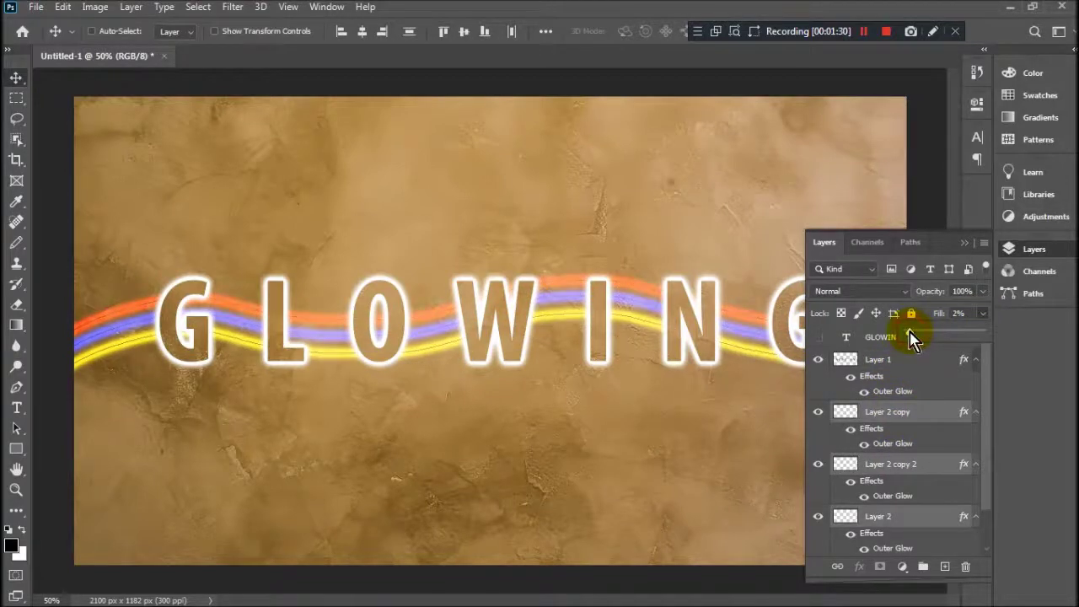
pyautogui.click(967, 244)
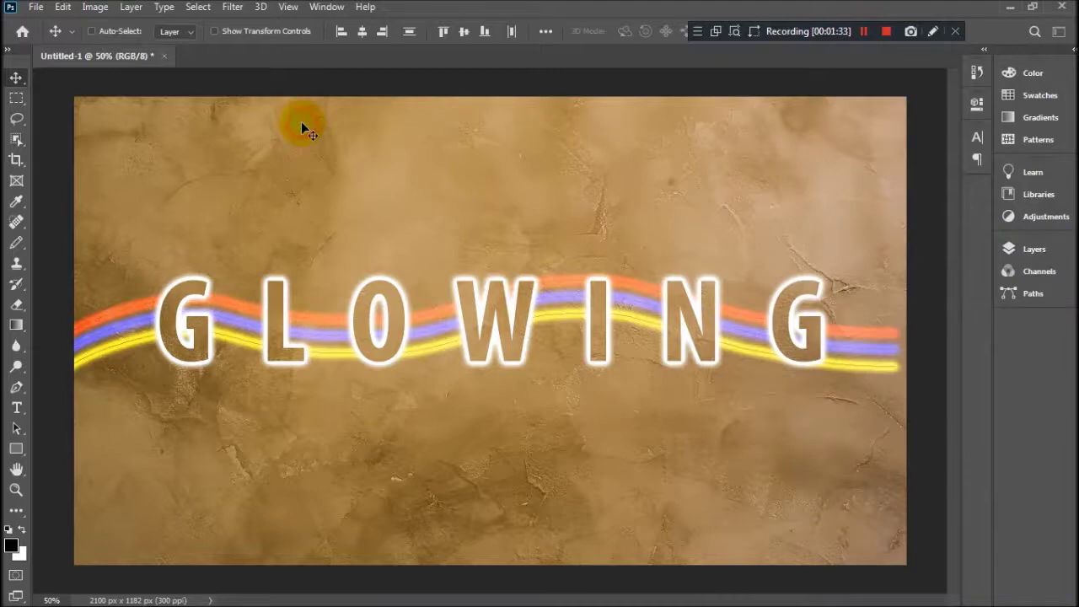
pyautogui.hotkey('ctrl', '-')
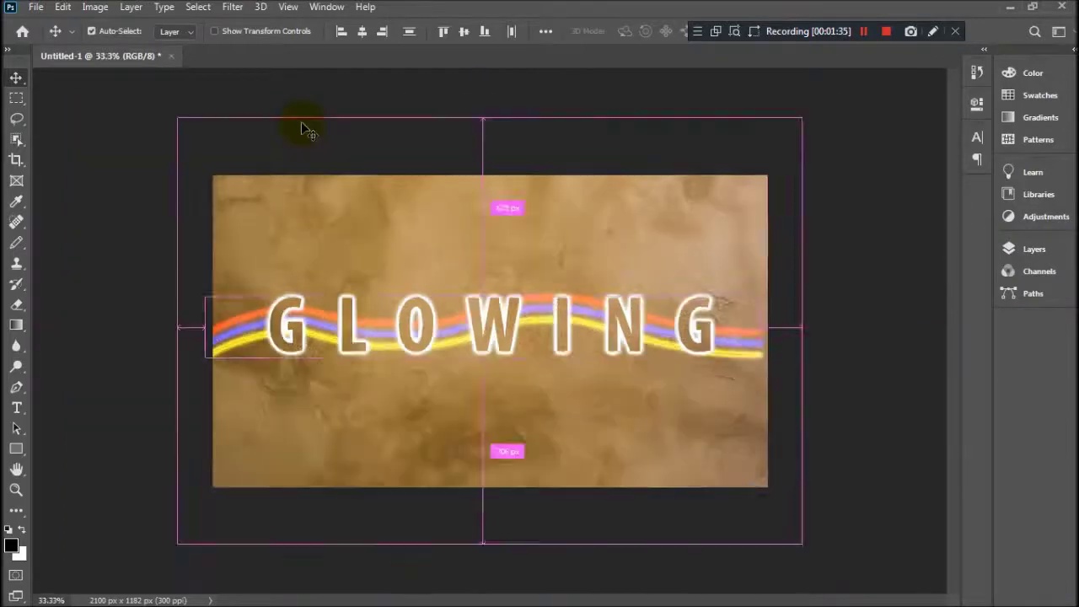
pyautogui.hotkey('ctrl', '-')
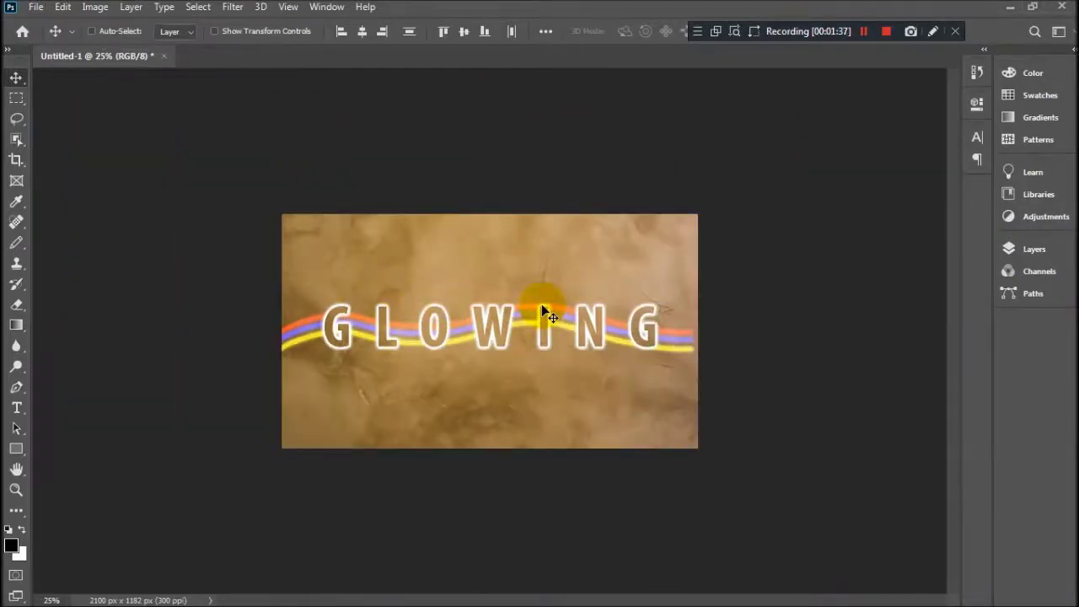